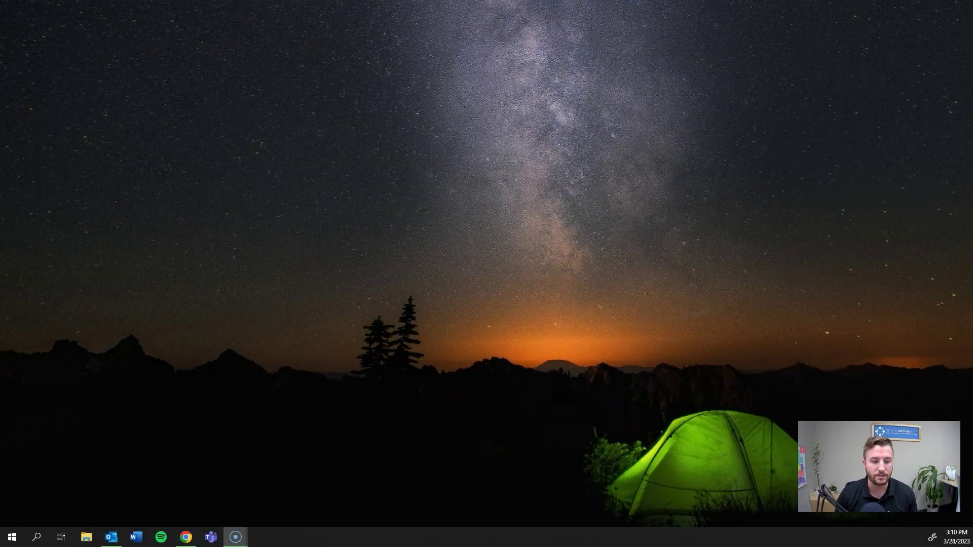
Step: Check the Power Automate tab, then open Sales Hub's eight-record My Open Opportunities list
click(183, 536)
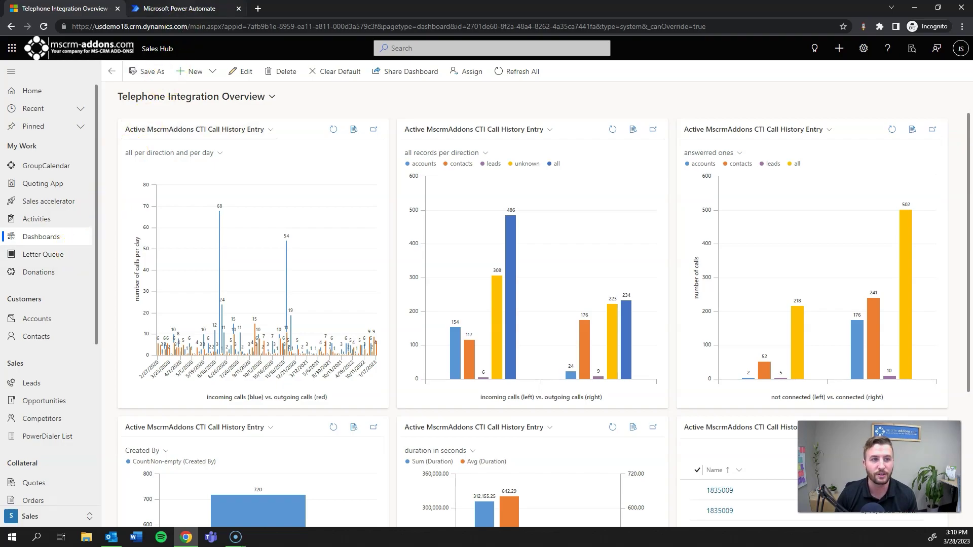
key(ctrl+Tab)
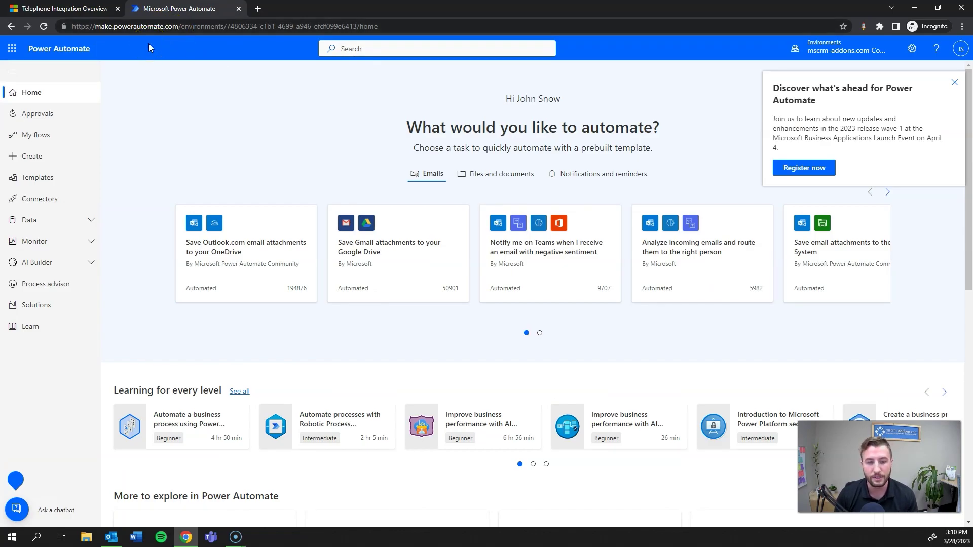
click(102, 8)
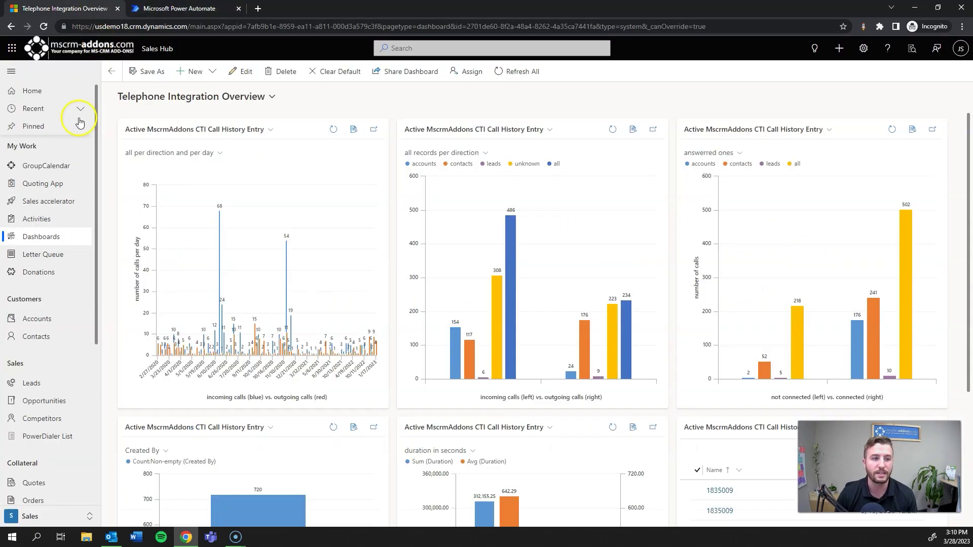
drag(95, 132, 94, 184)
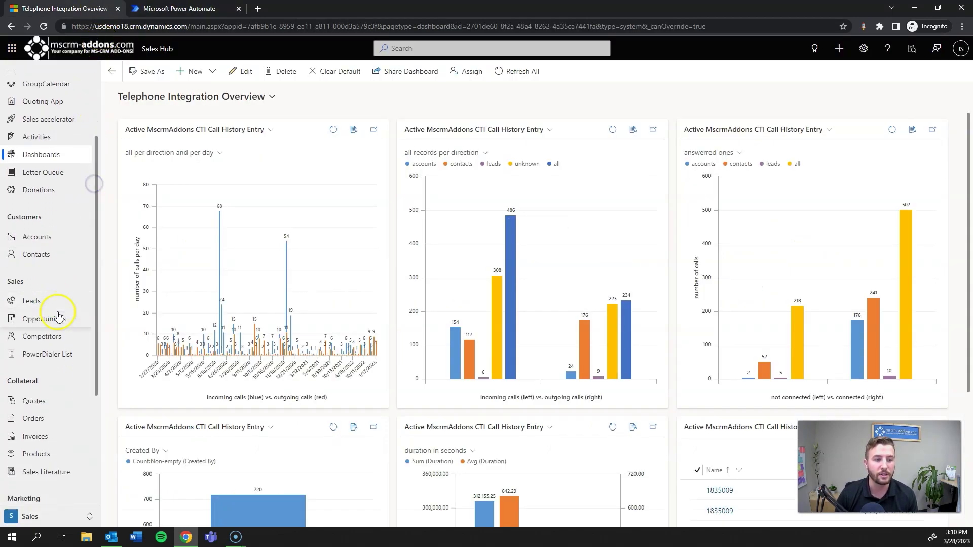
click(44, 318)
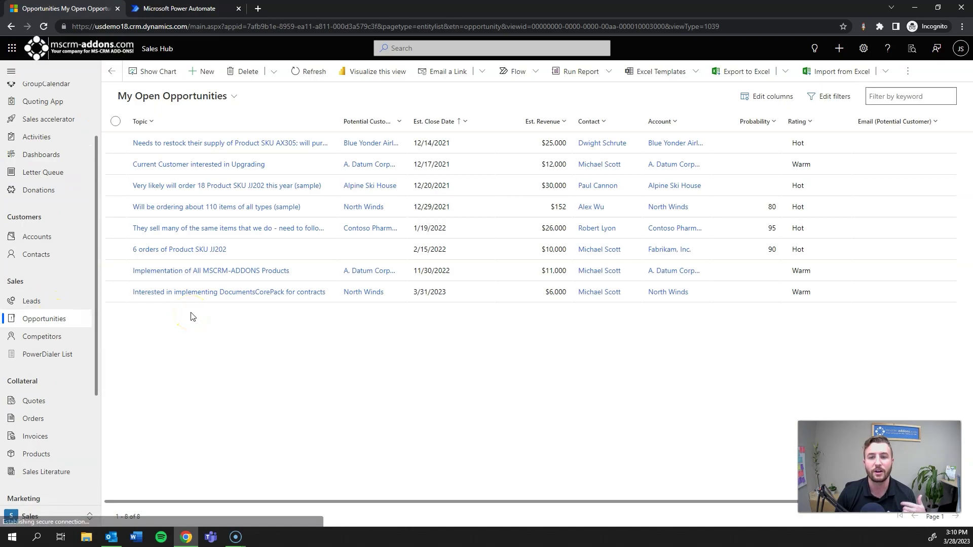
Step: Open the DocumentsCorePack contracts opportunity and choose Flow > Create a flow from its commands
click(196, 295)
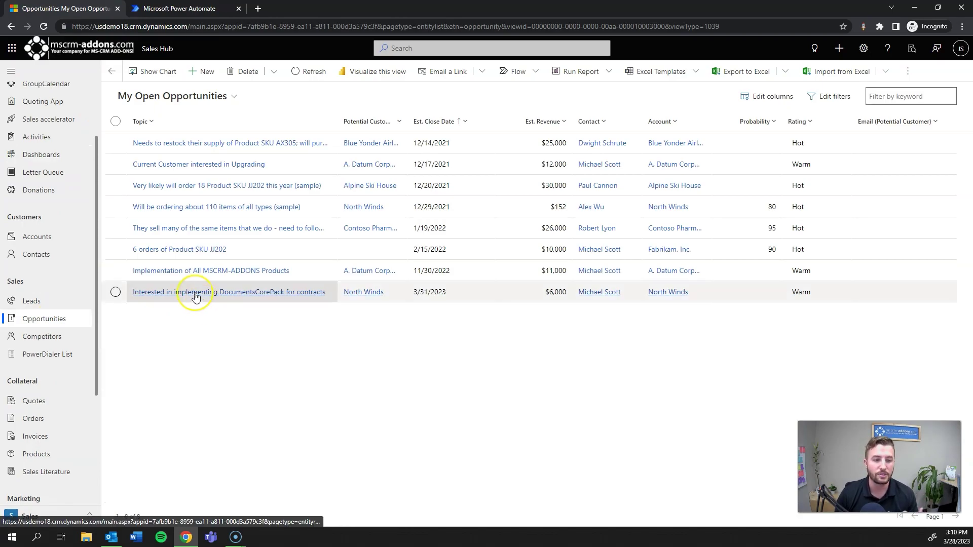
click(196, 297)
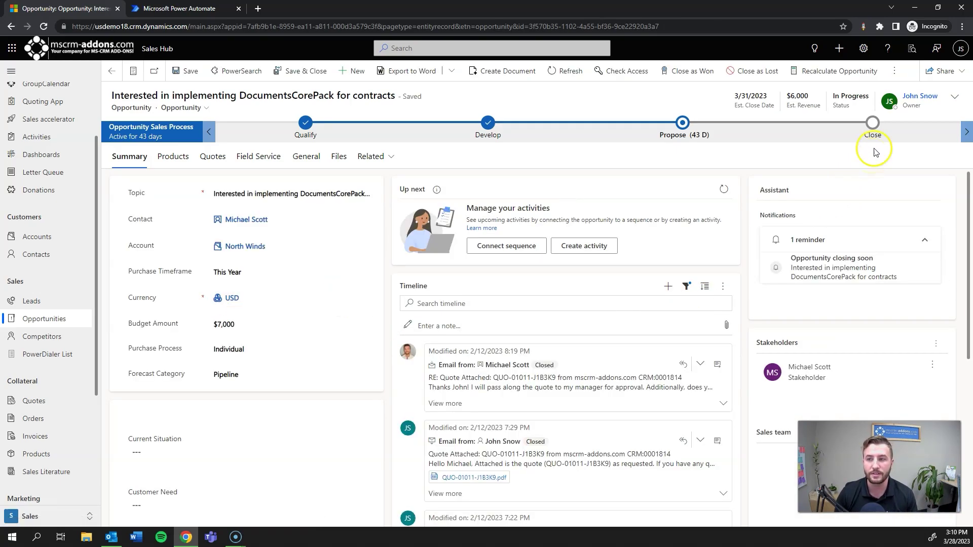
click(896, 71)
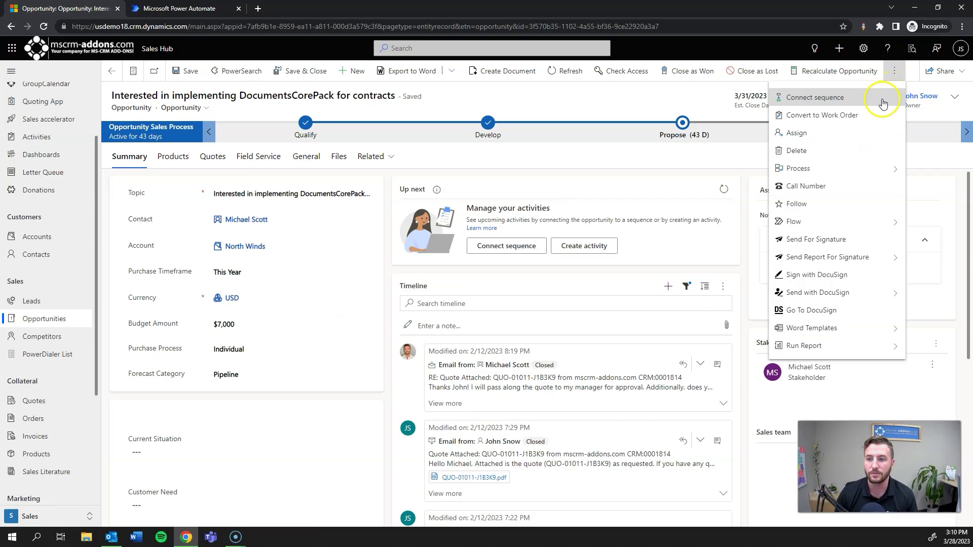
click(852, 221)
click(806, 135)
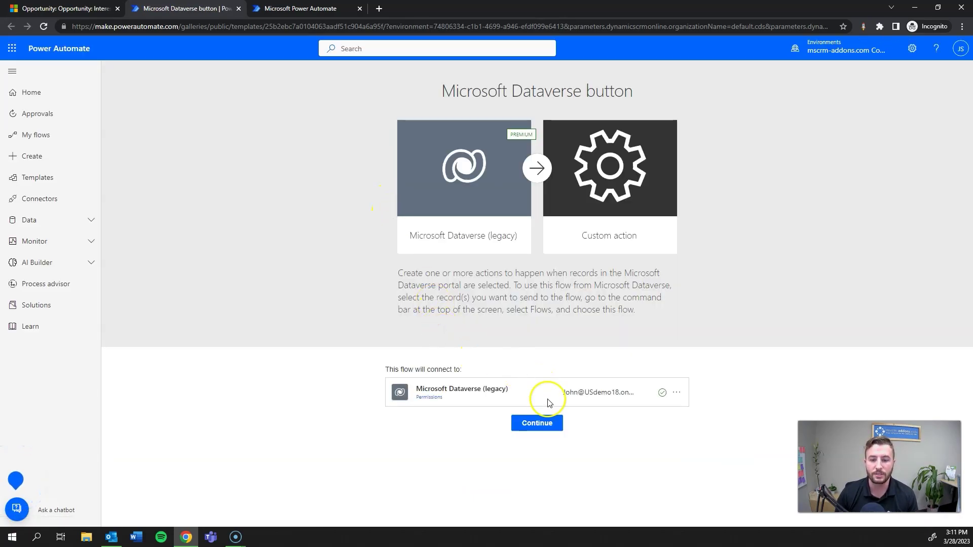
Step: Accept the Dataverse connection and retitle the new flow 'Send NDA for E-Signature'
click(547, 428)
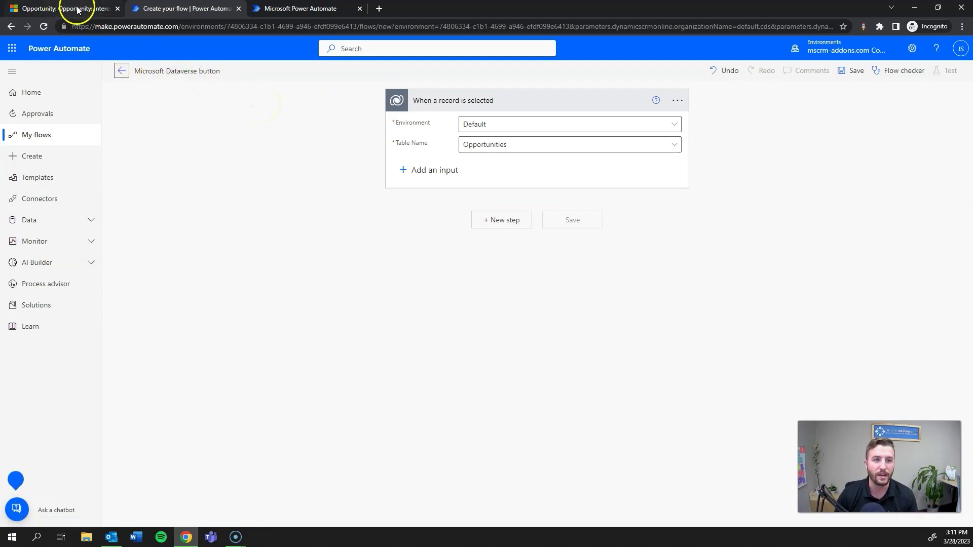
click(221, 75)
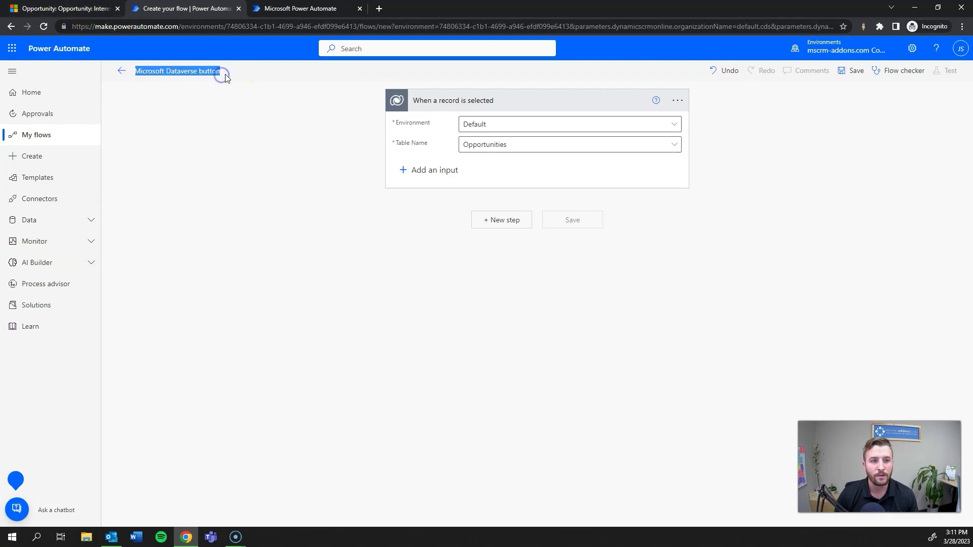
key(BackSpace)
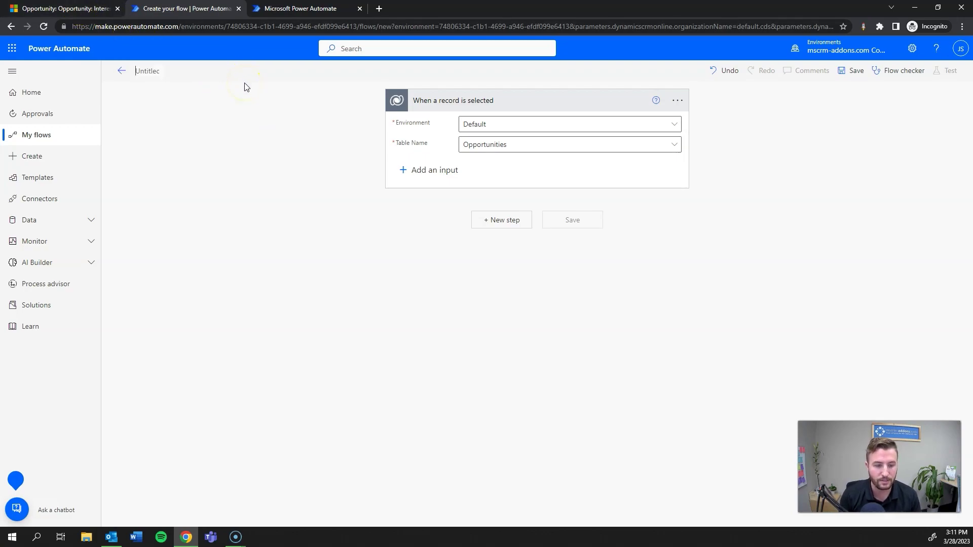
text(Se)
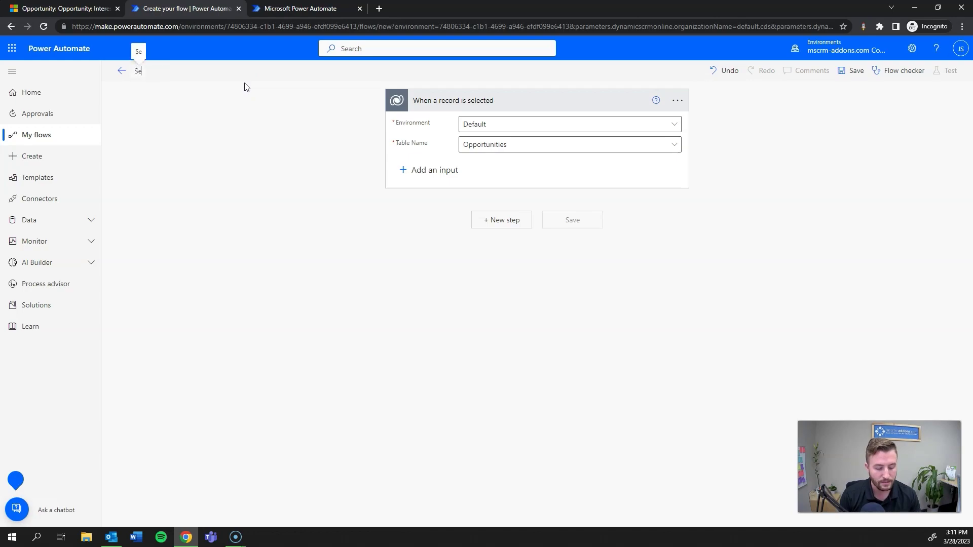
text(nd NDA fo)
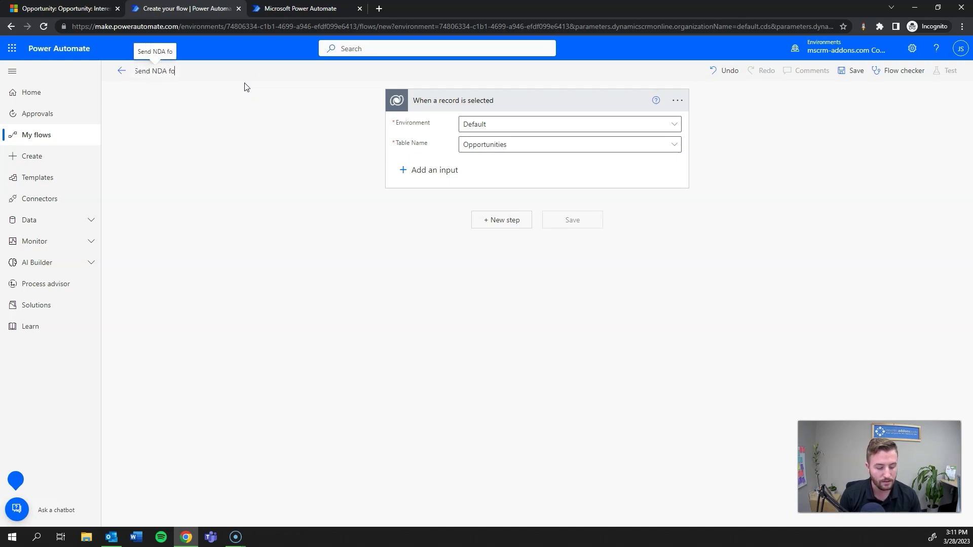
text(r E-Signature)
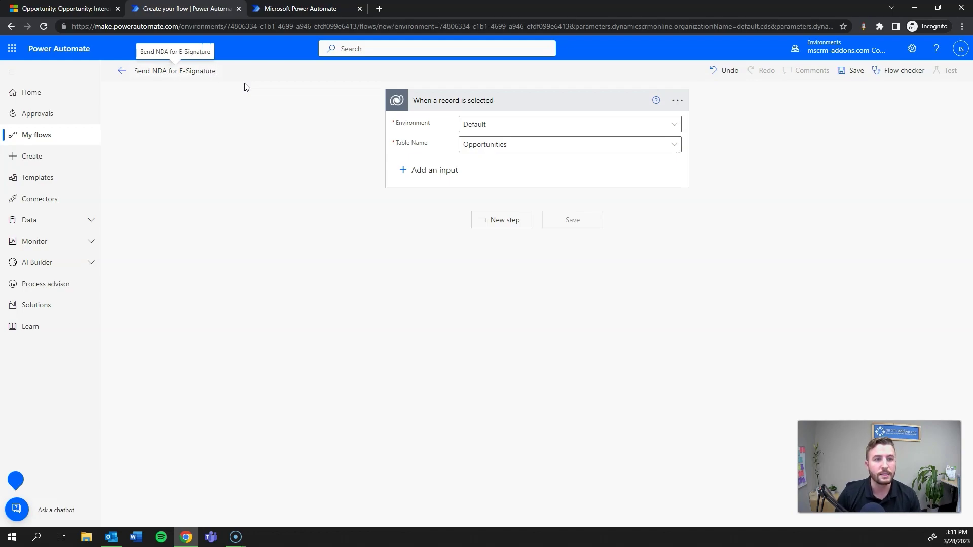
click(249, 135)
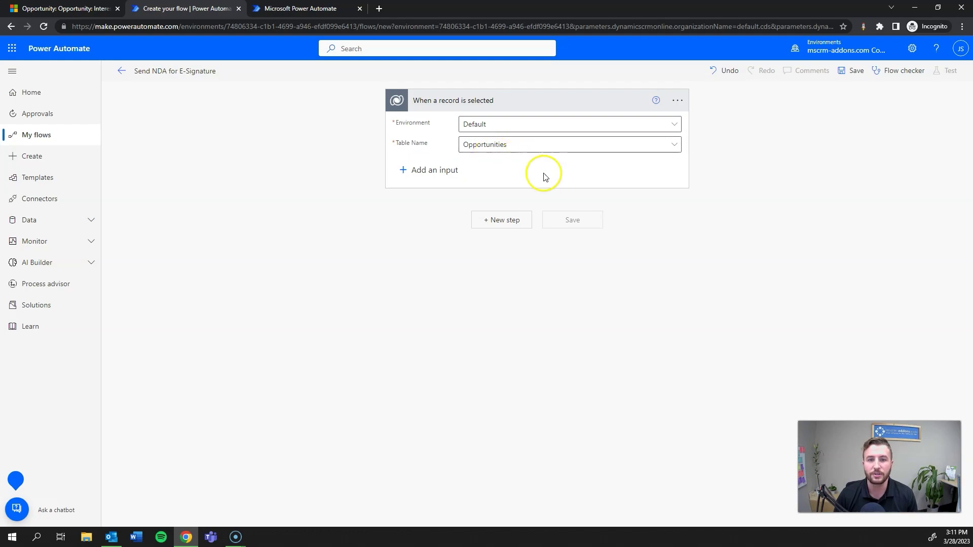
Step: Add a Microsoft Dataverse Get a row by ID step reading the Contacts table
click(517, 222)
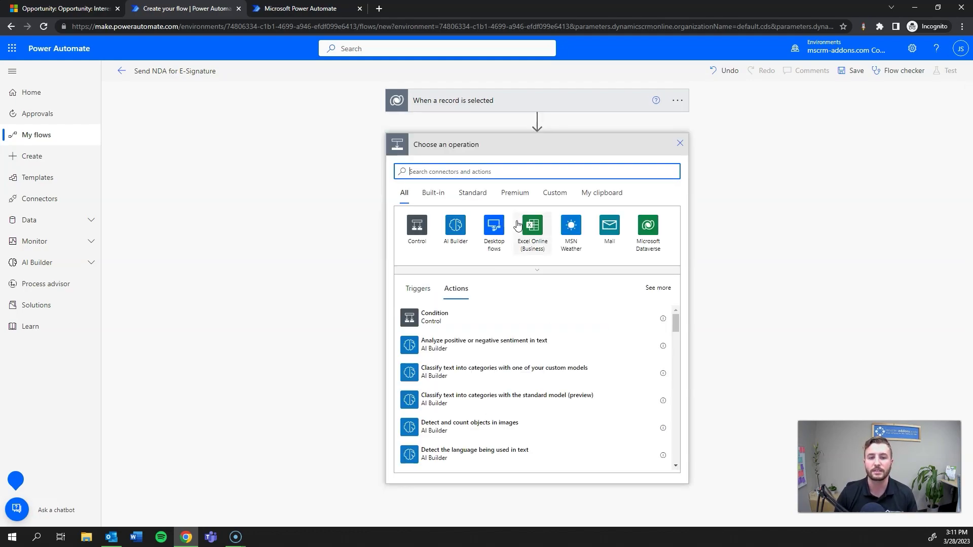
click(517, 209)
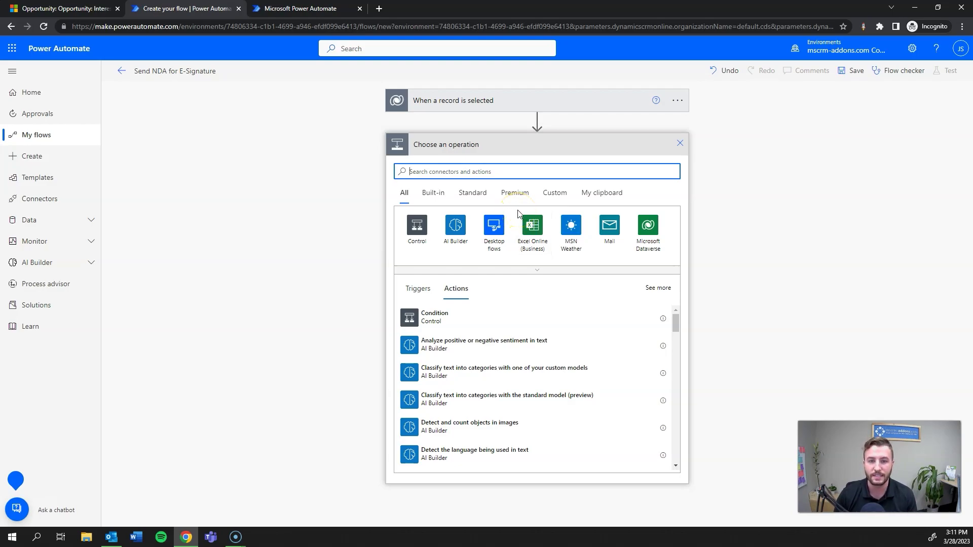
click(464, 178)
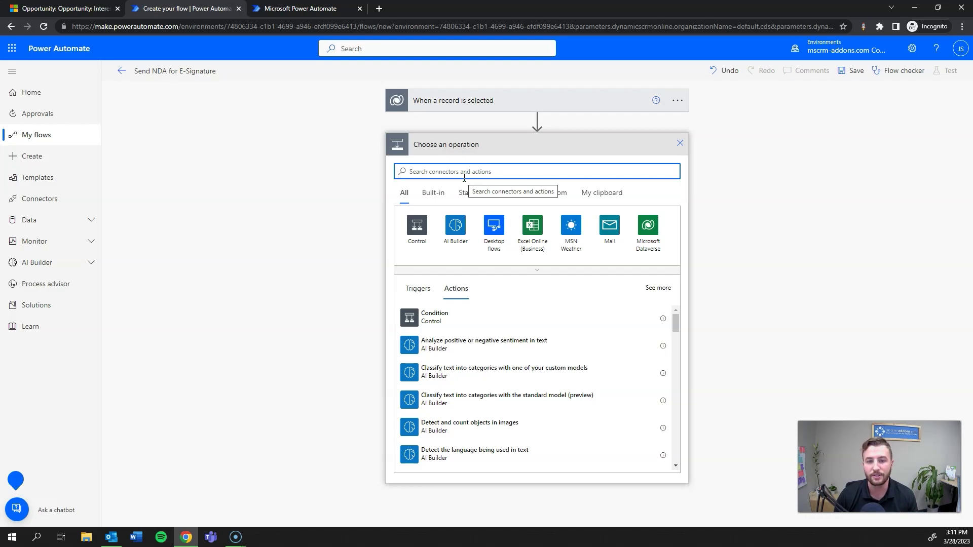
click(645, 253)
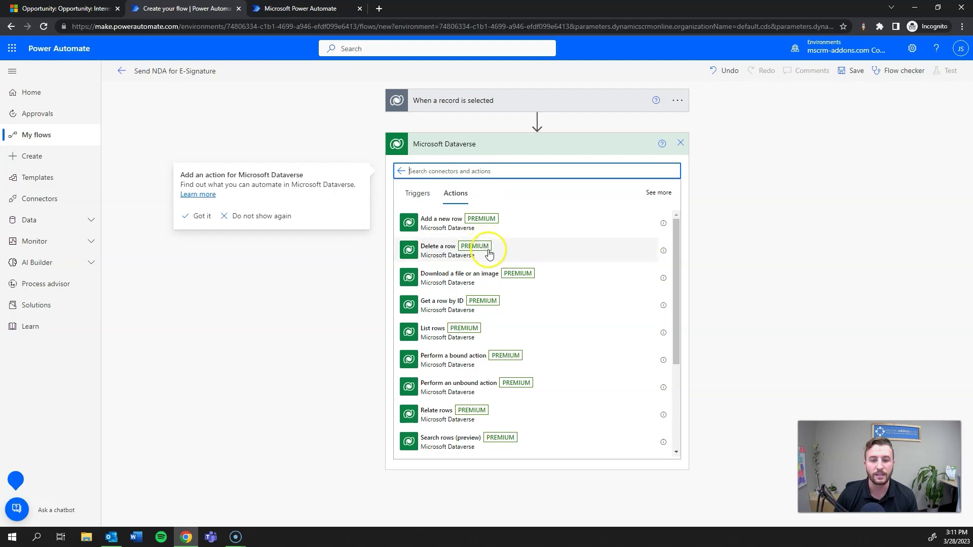
click(452, 306)
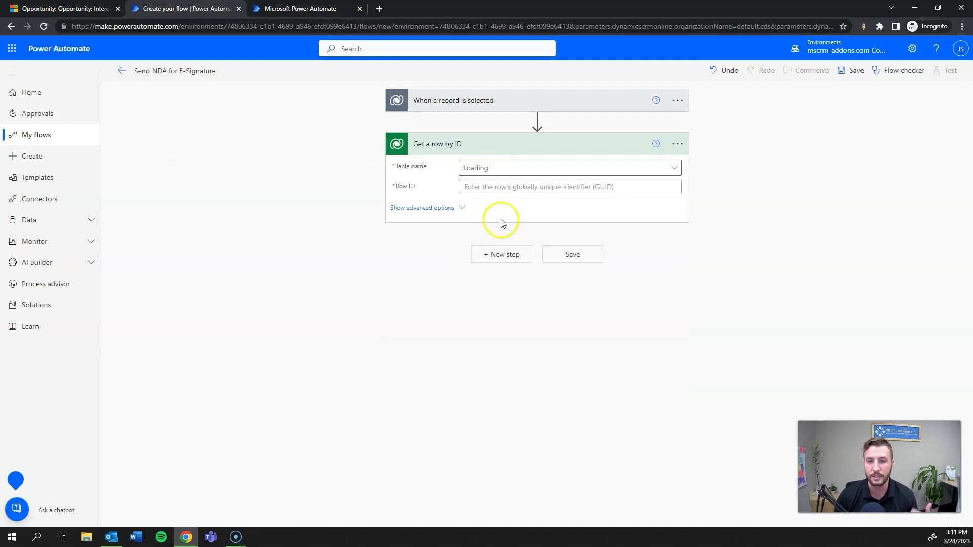
click(609, 170)
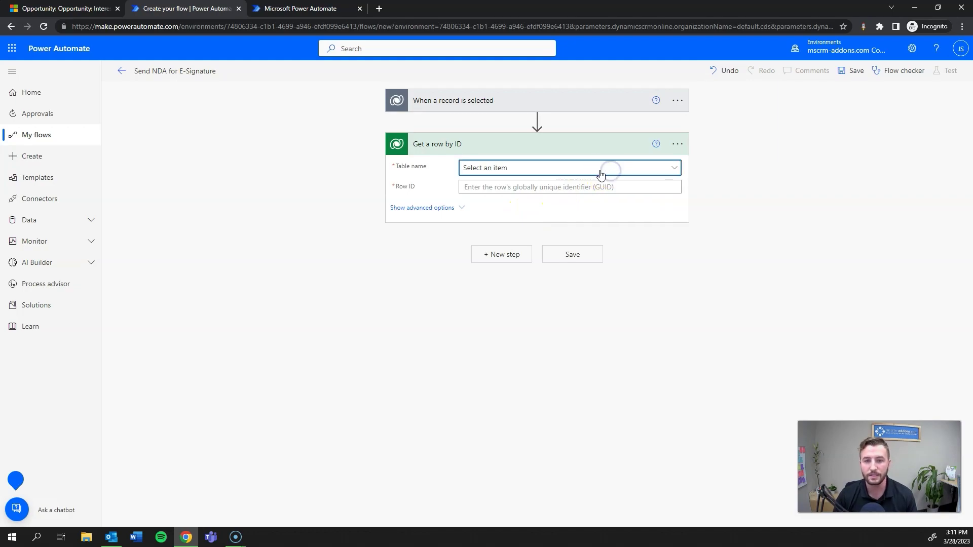
click(535, 206)
text(C)
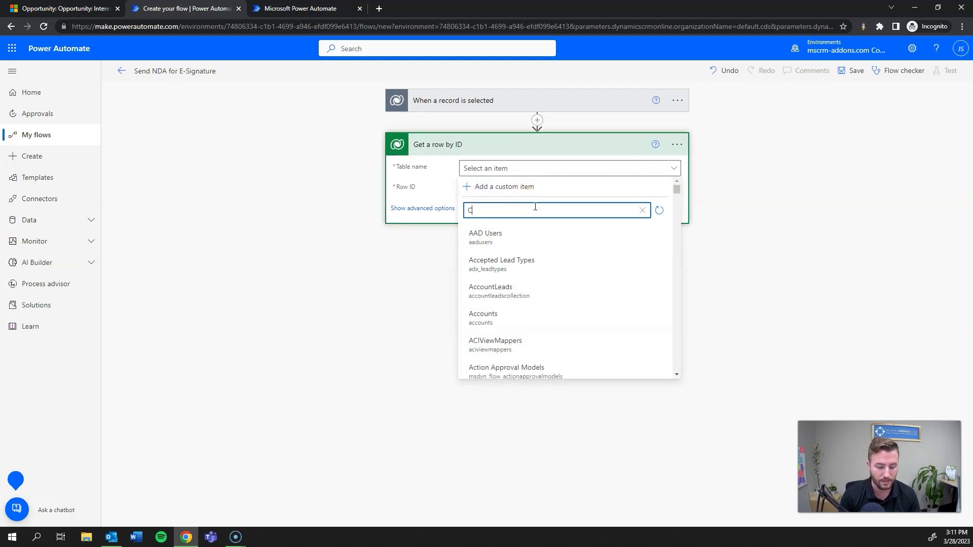
text(ontacts)
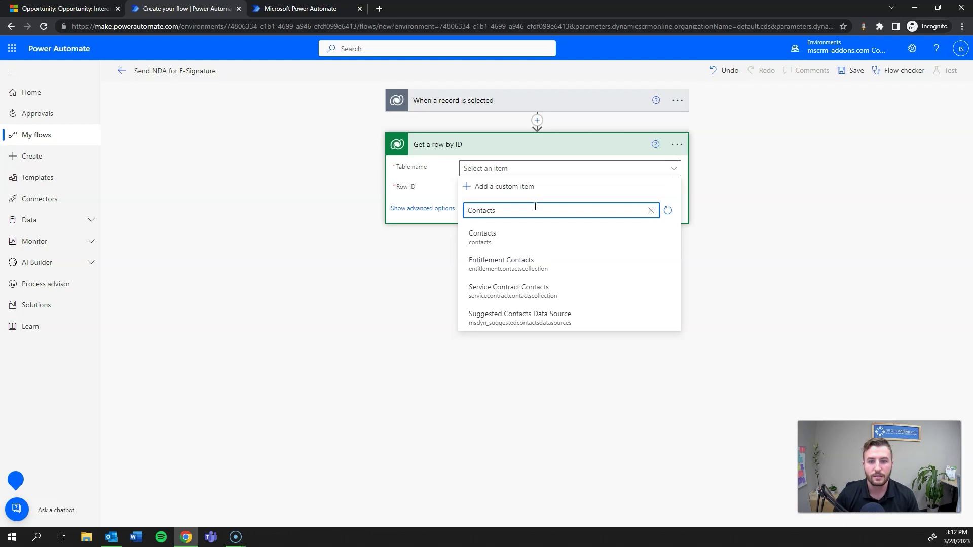
click(517, 239)
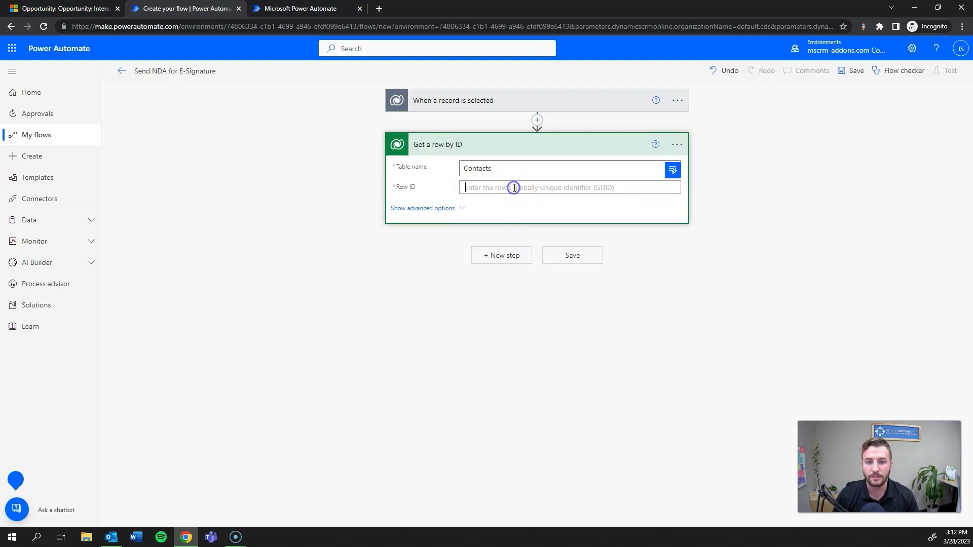
Step: Set the step's Row ID to the Contact dynamic value and rename it 'Get Contact'
click(672, 170)
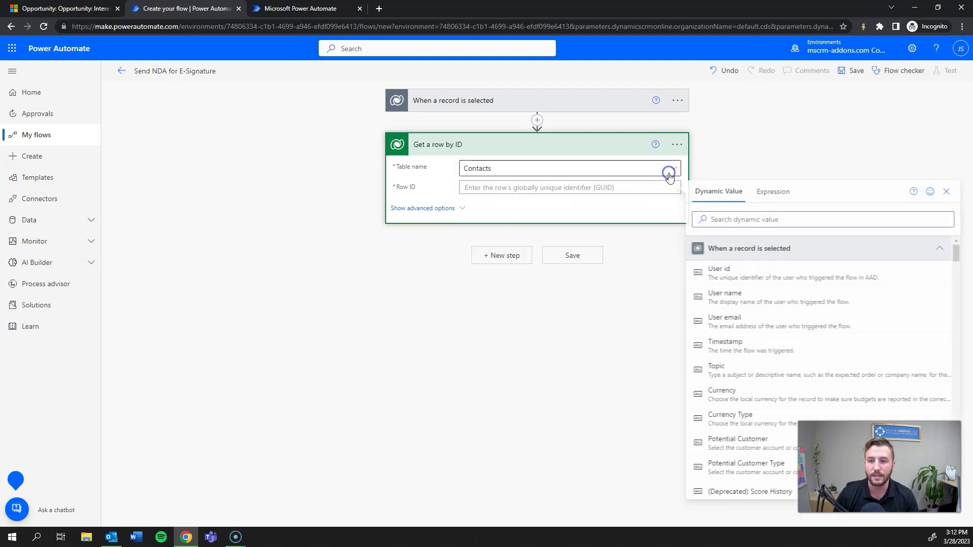
click(716, 216)
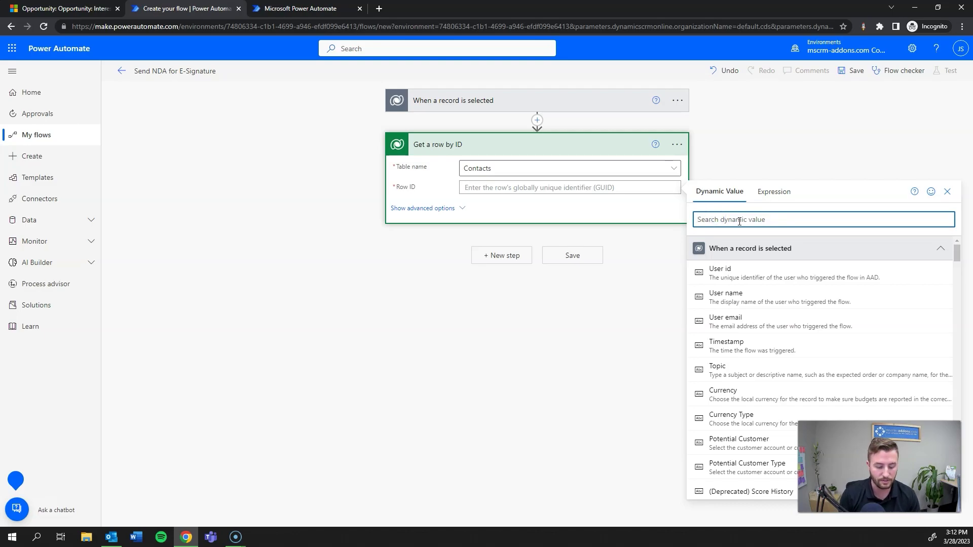
text(Contact)
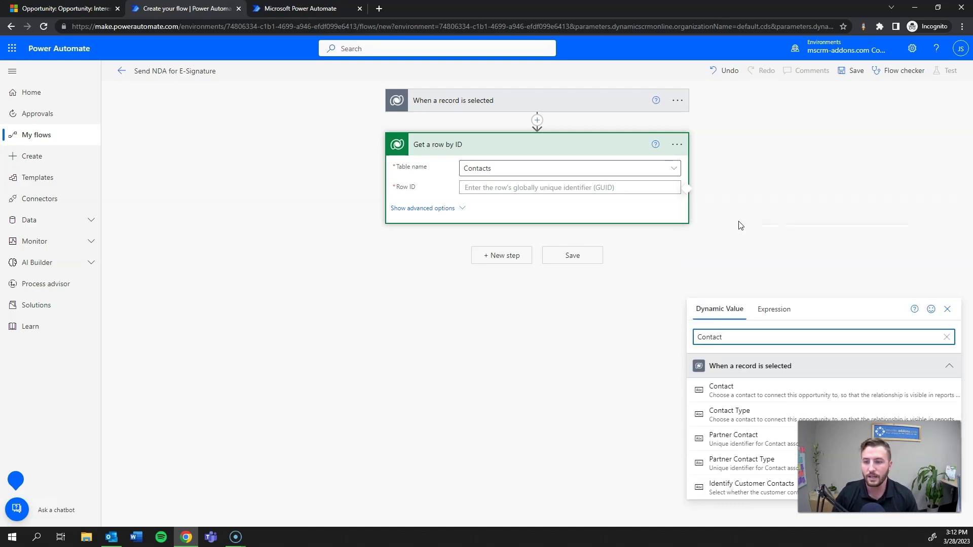
click(747, 383)
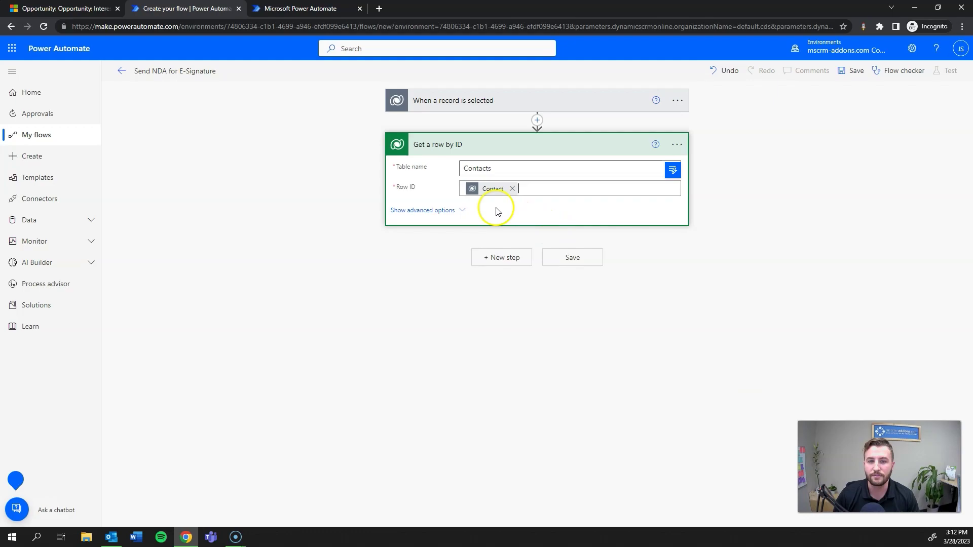
click(676, 144)
click(722, 162)
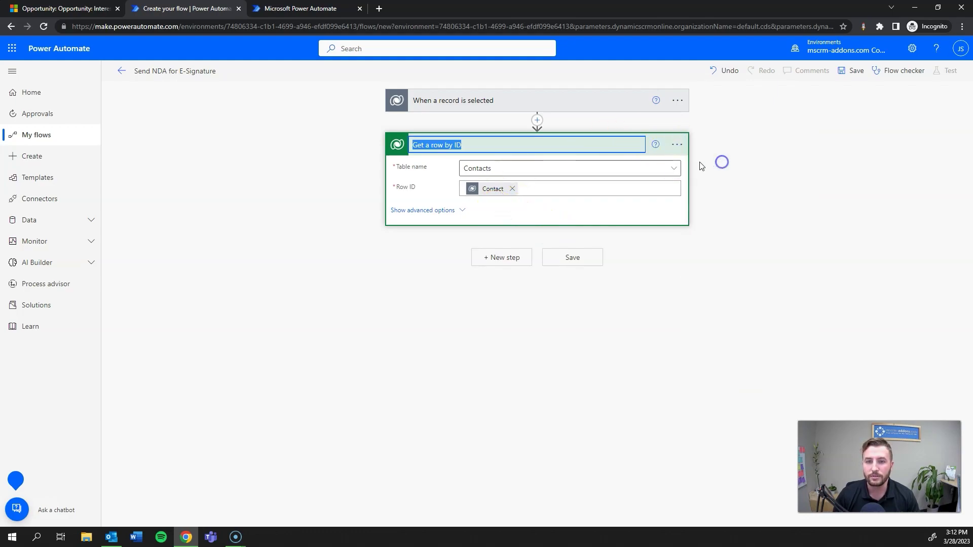
click(524, 149)
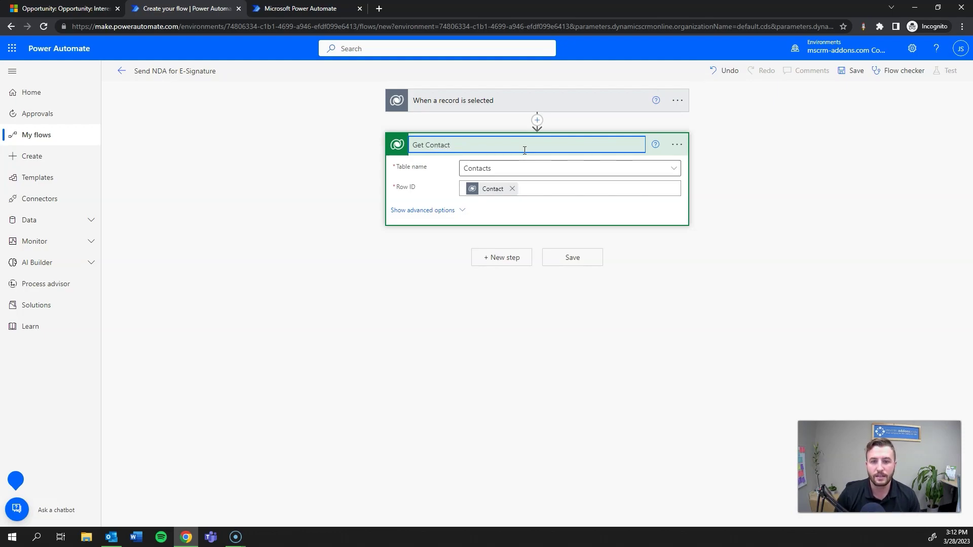
click(523, 341)
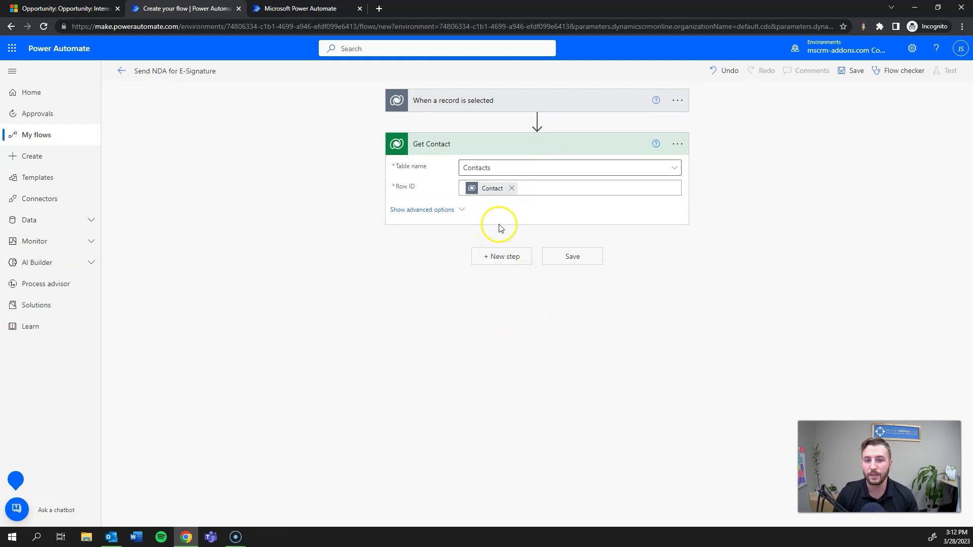
Step: Add another Dataverse Get a row by ID step using the Users table
click(496, 256)
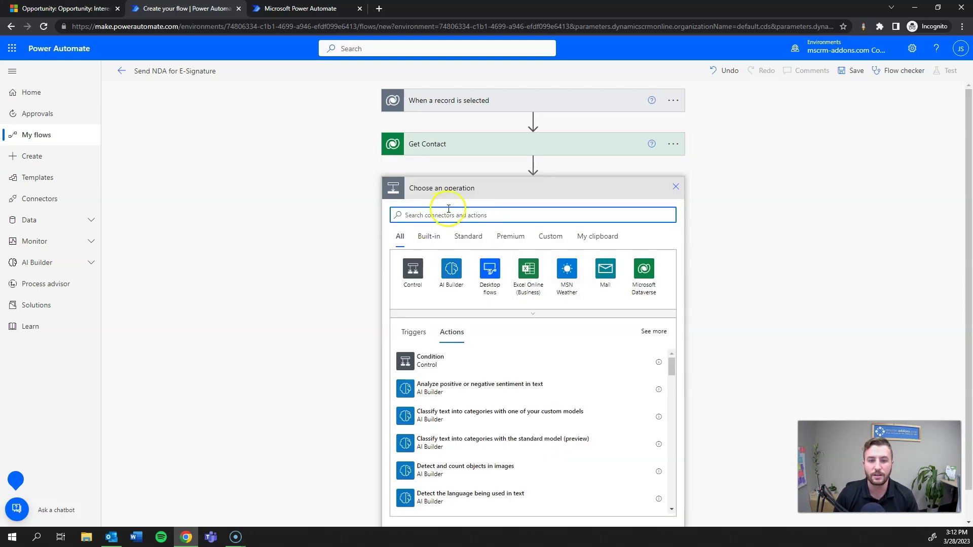
click(643, 269)
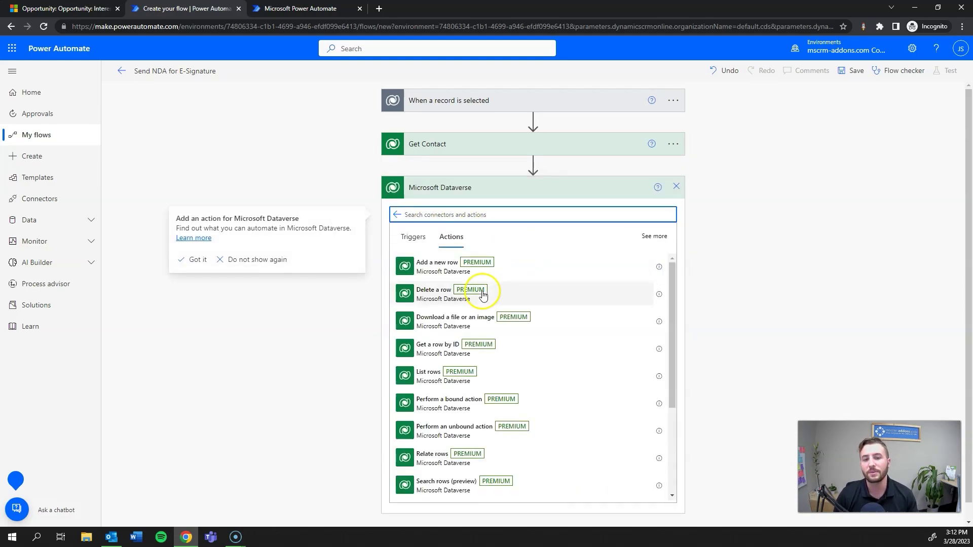
click(459, 349)
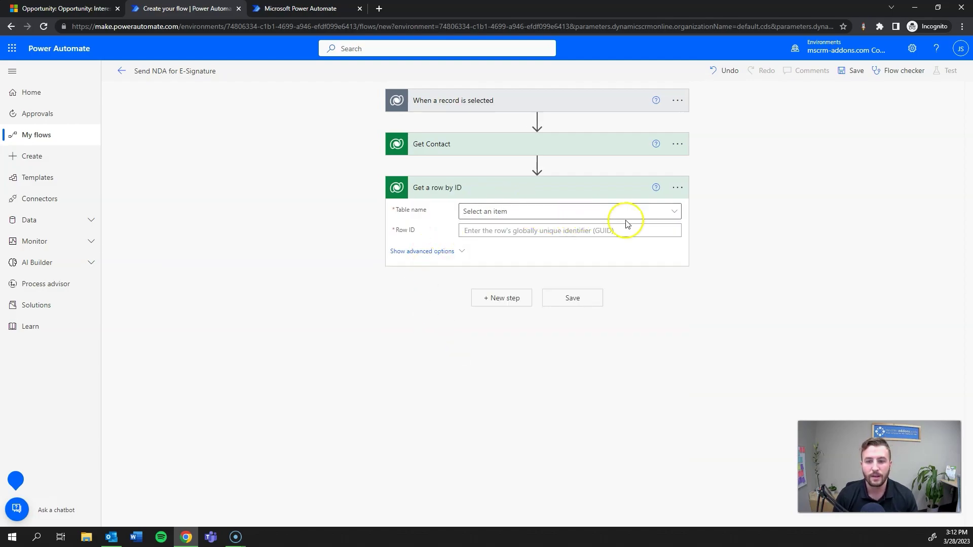
click(586, 213)
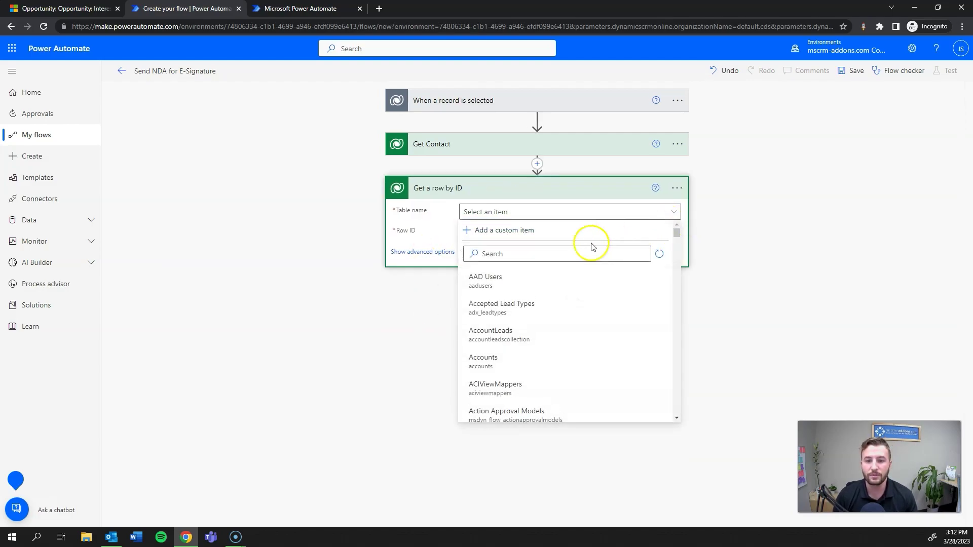
click(565, 252)
text(Us)
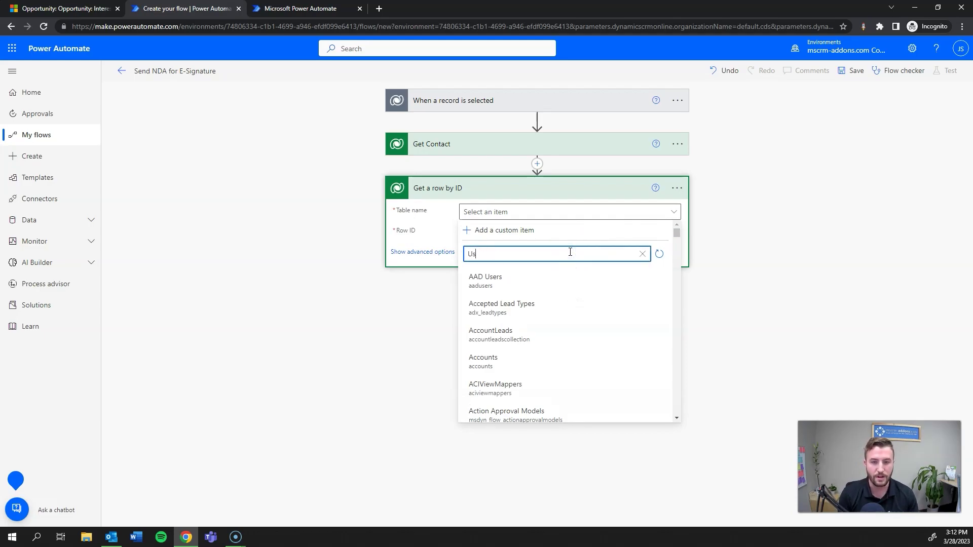
text(ers)
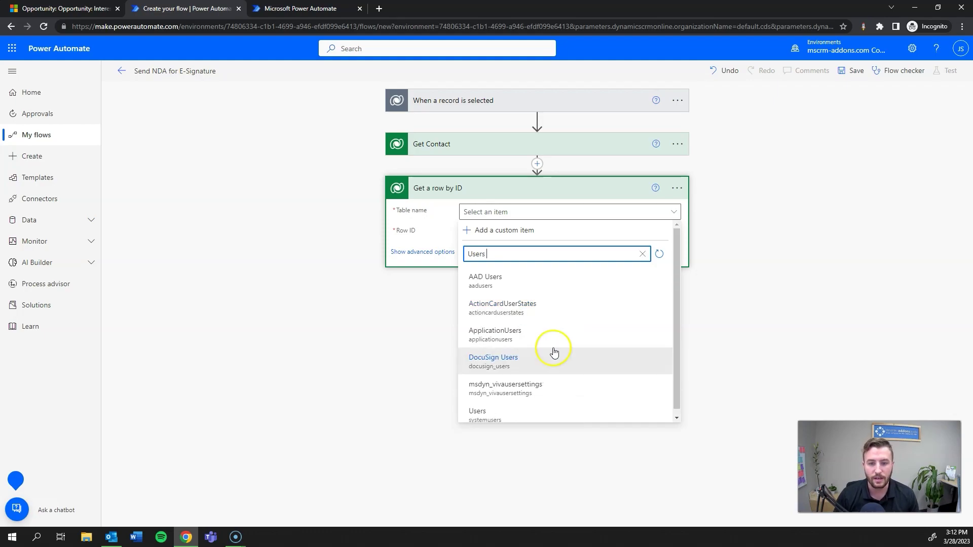
click(522, 410)
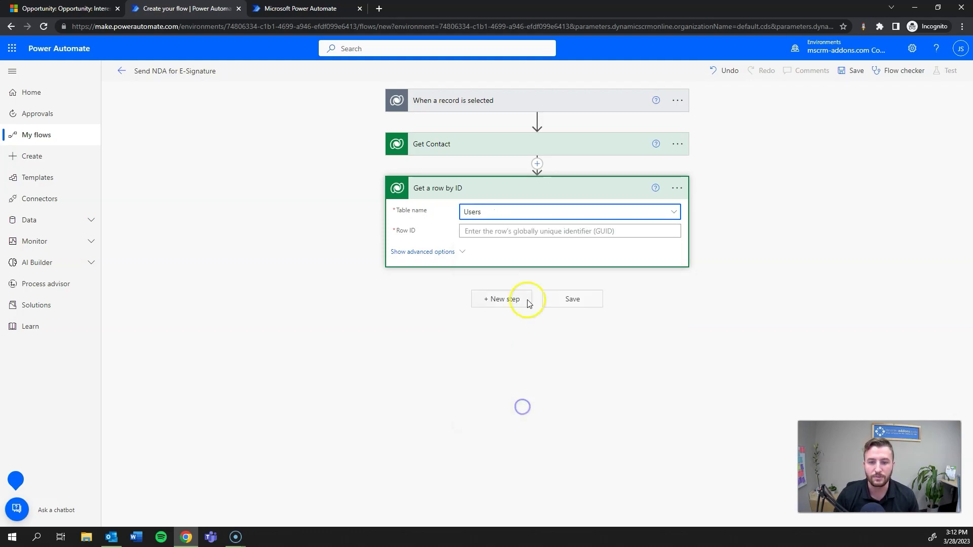
Step: Set its Row ID to the record's Owner and start renaming it to 'Get Owner'
click(541, 233)
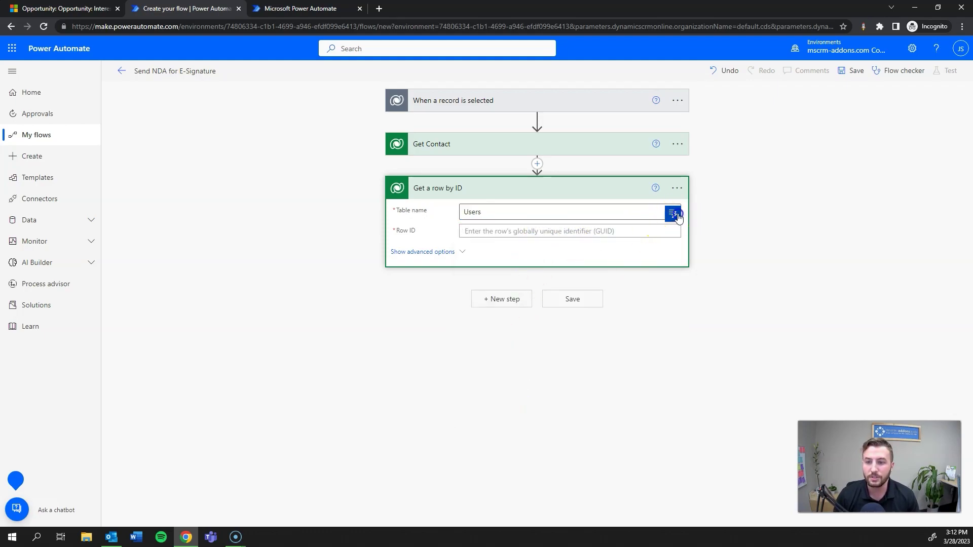
click(672, 213)
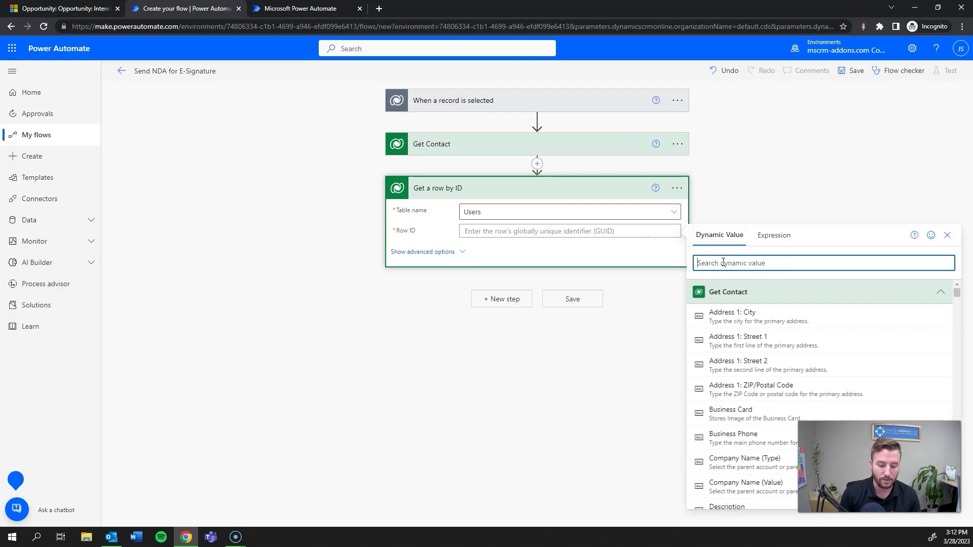
text(Owner)
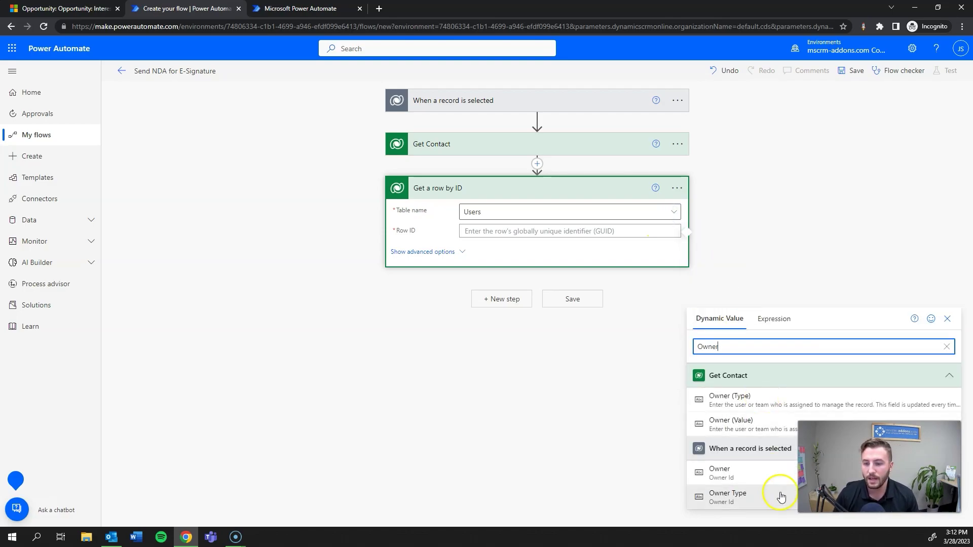
click(717, 477)
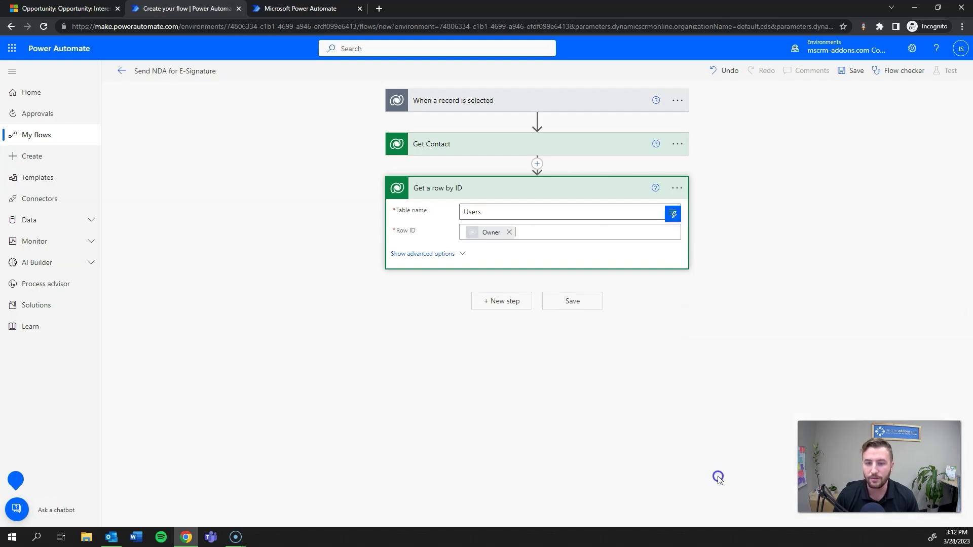
click(677, 188)
click(713, 204)
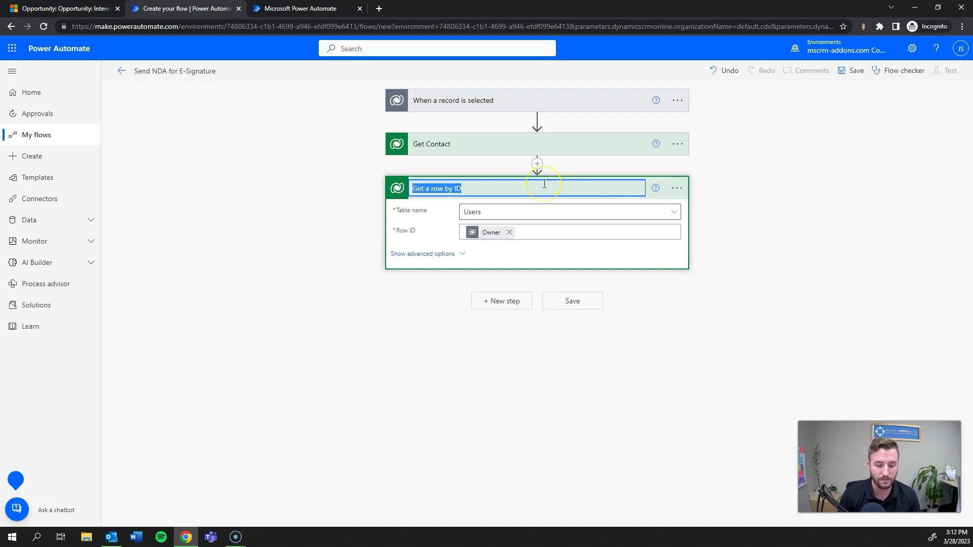
key(BackSpace)
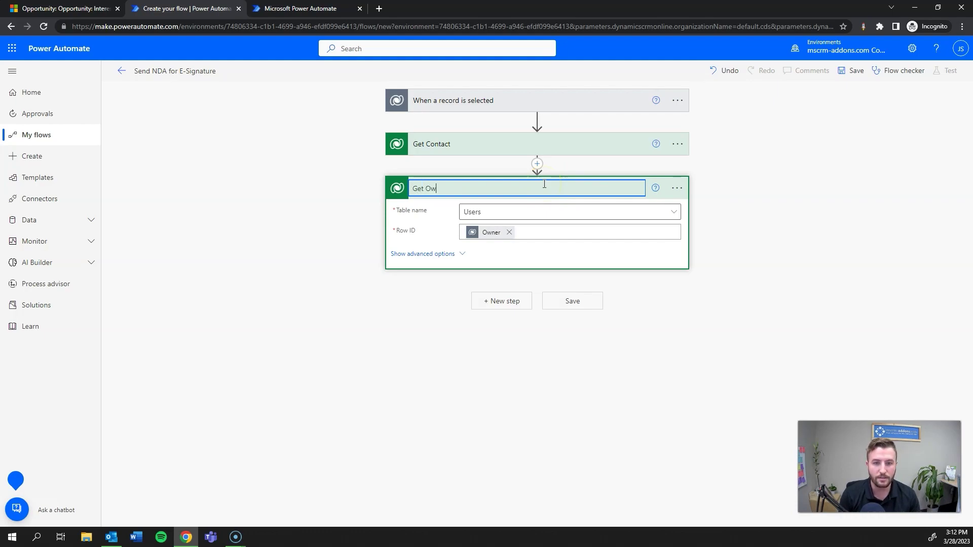
Step: Save the Send NDA for E-Signature flow including the Get Owner step
click(560, 303)
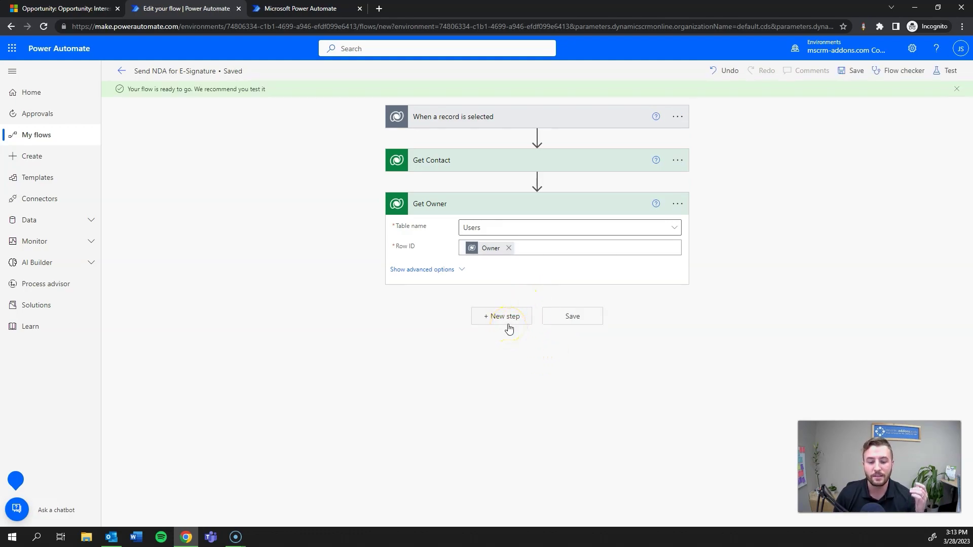
click(505, 325)
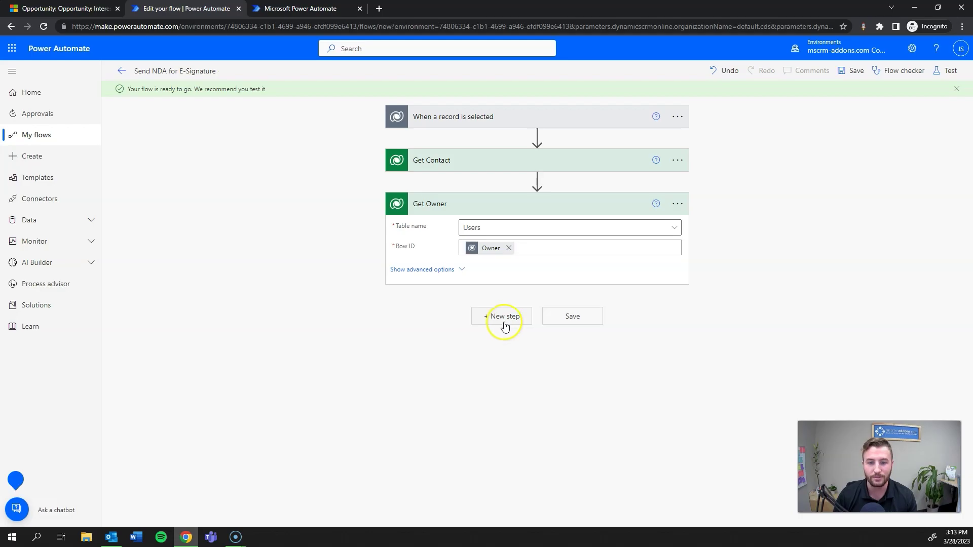
Step: Search 'DocumentsCorePack' in a new step and pick its Create document (sync) (V3) action
click(505, 325)
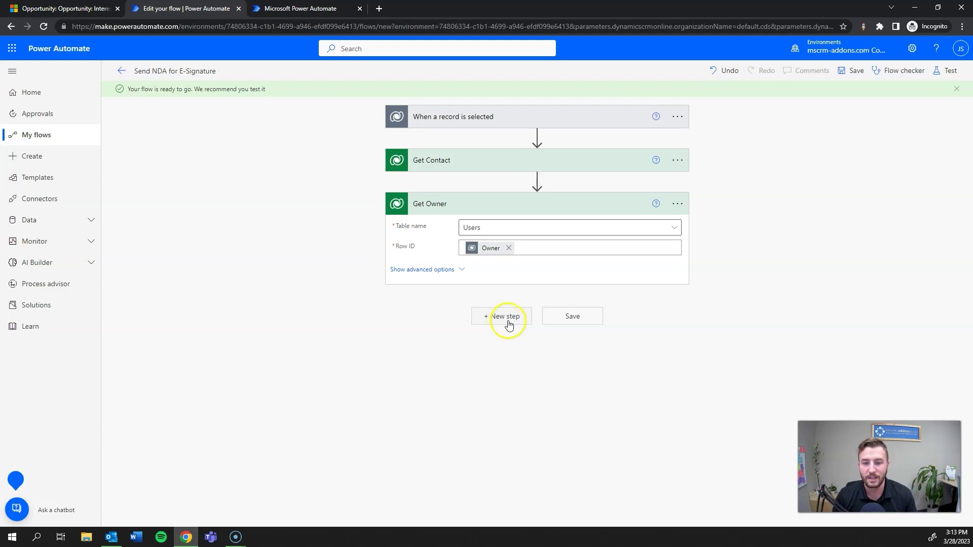
click(475, 285)
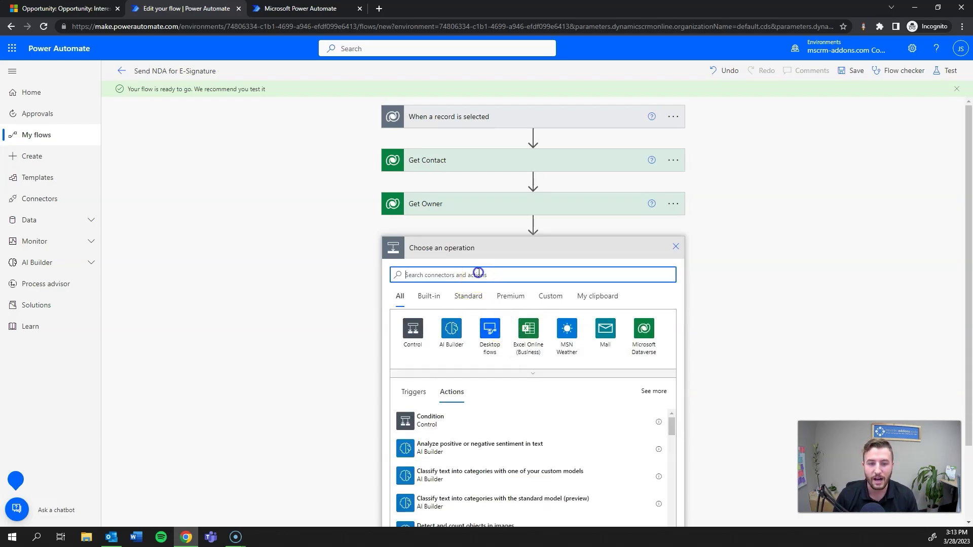
text(Do)
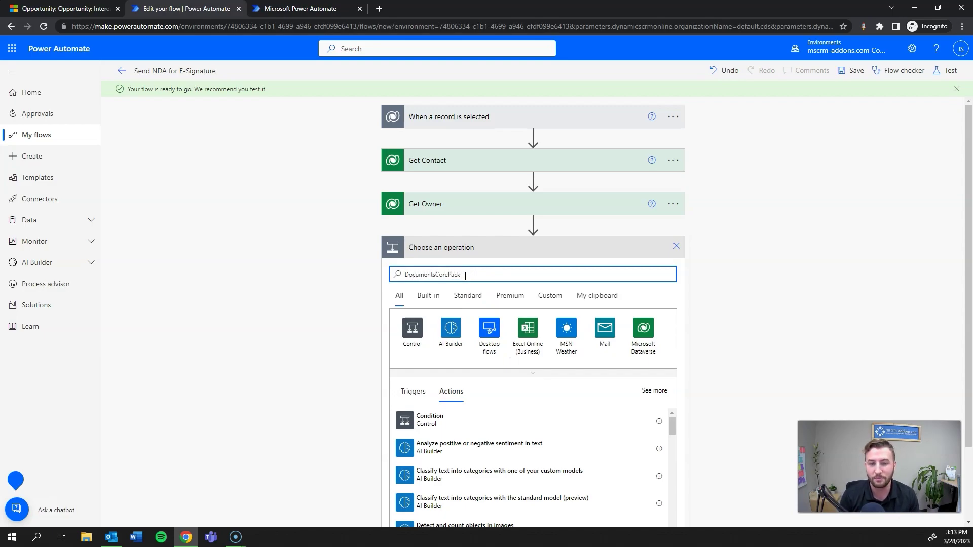
text(cumentsCorePack)
click(471, 280)
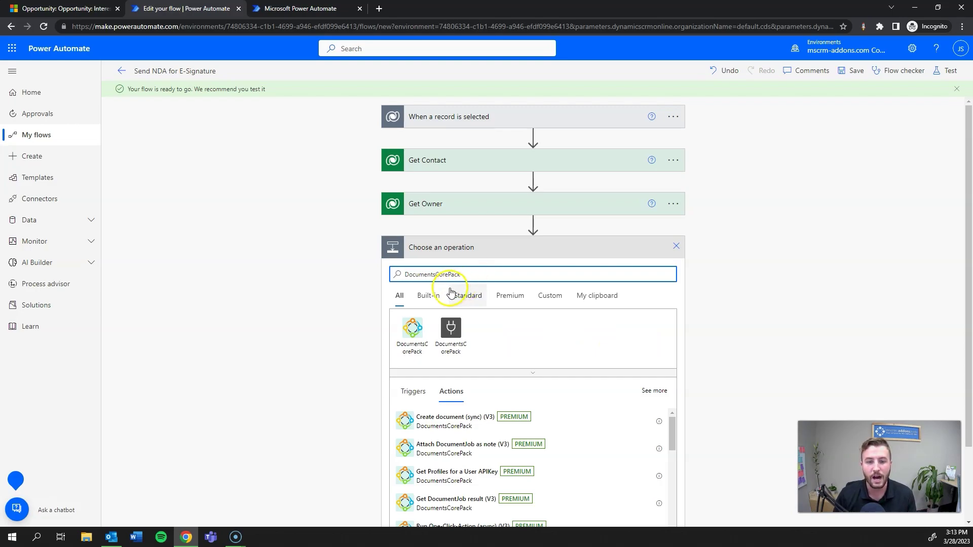
click(411, 338)
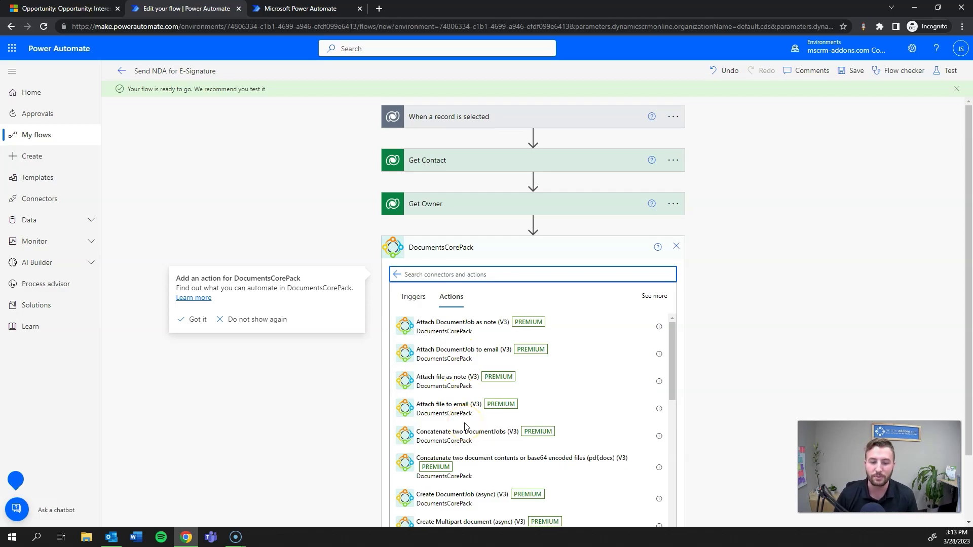
scroll(466, 430, down, 3)
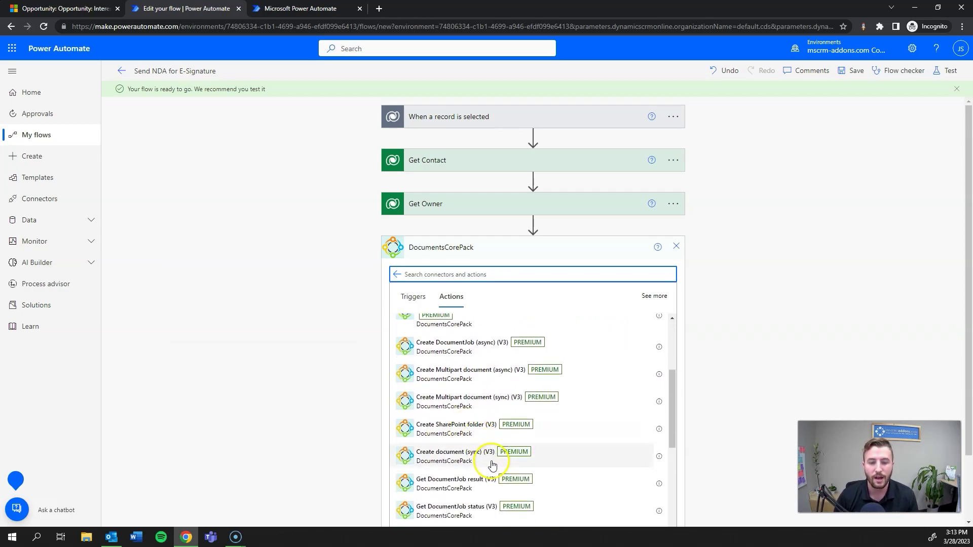
click(462, 456)
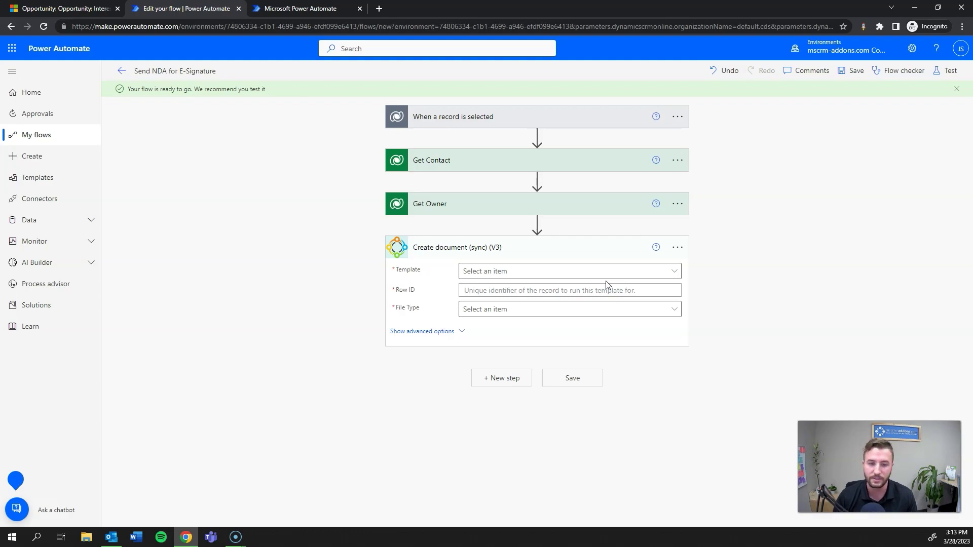
Step: Use template '(Opportunity) NDA (DocuSign).docx', Row ID Opportunity, and File Type docx
click(638, 272)
click(564, 319)
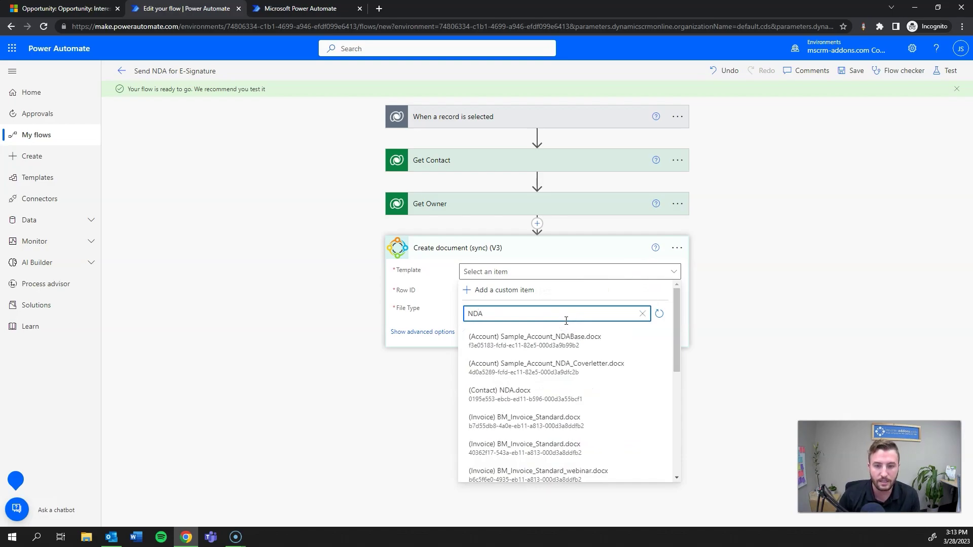
text(NDA (do)
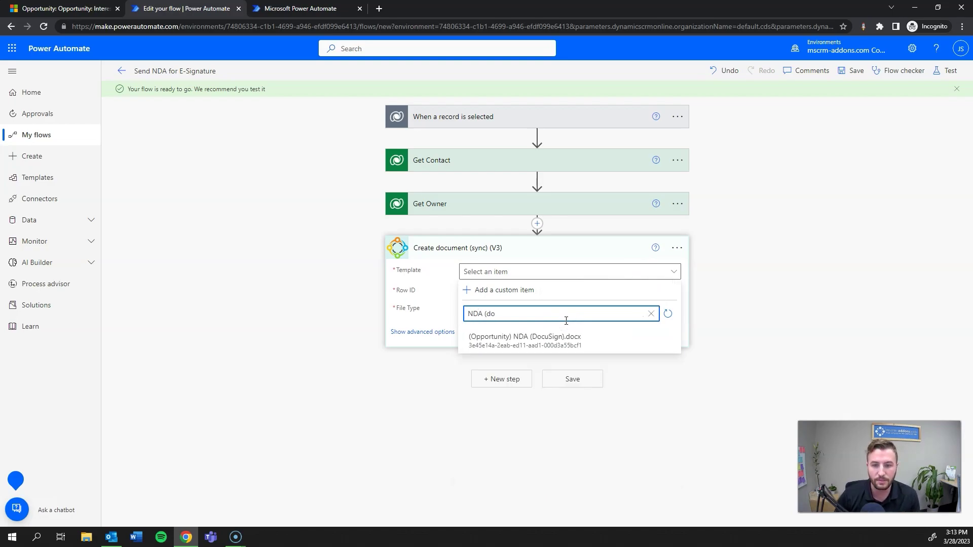
click(552, 337)
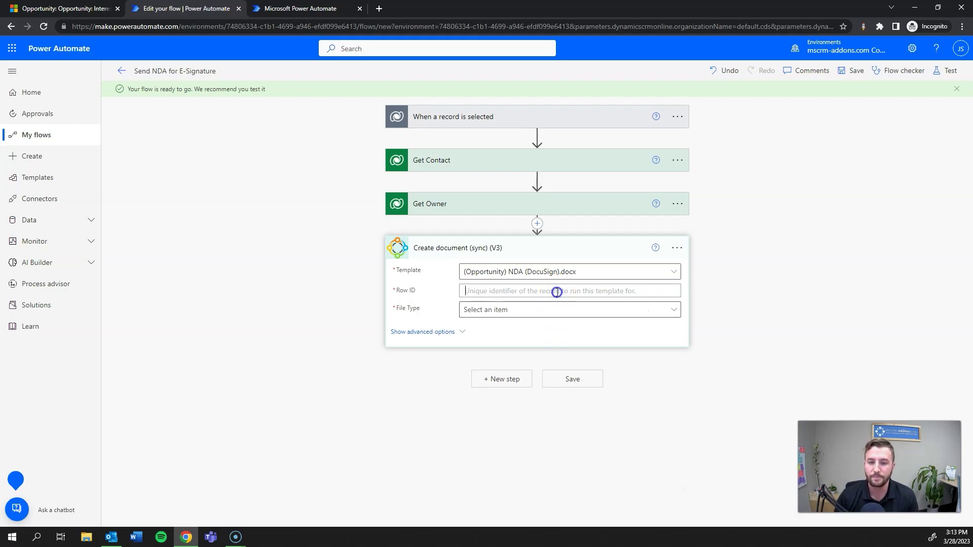
click(556, 291)
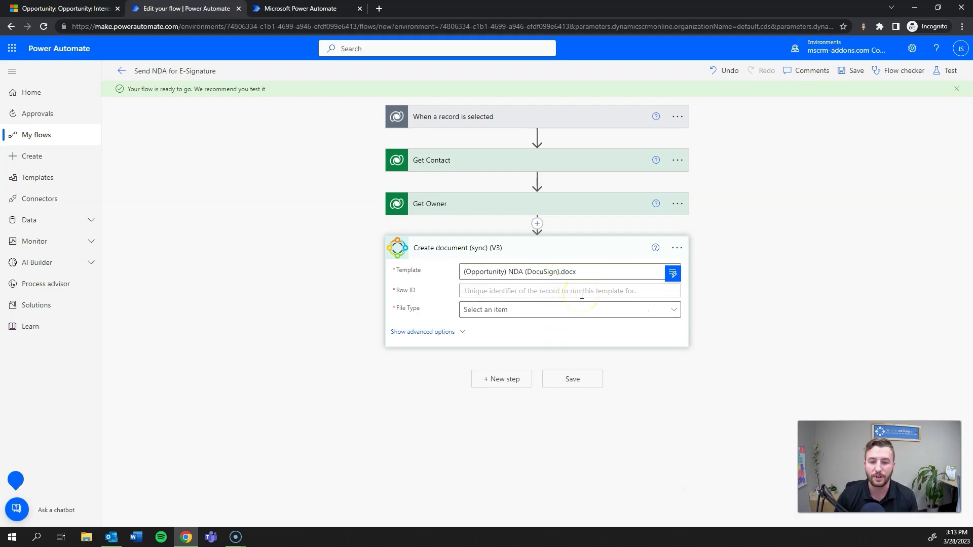
click(672, 276)
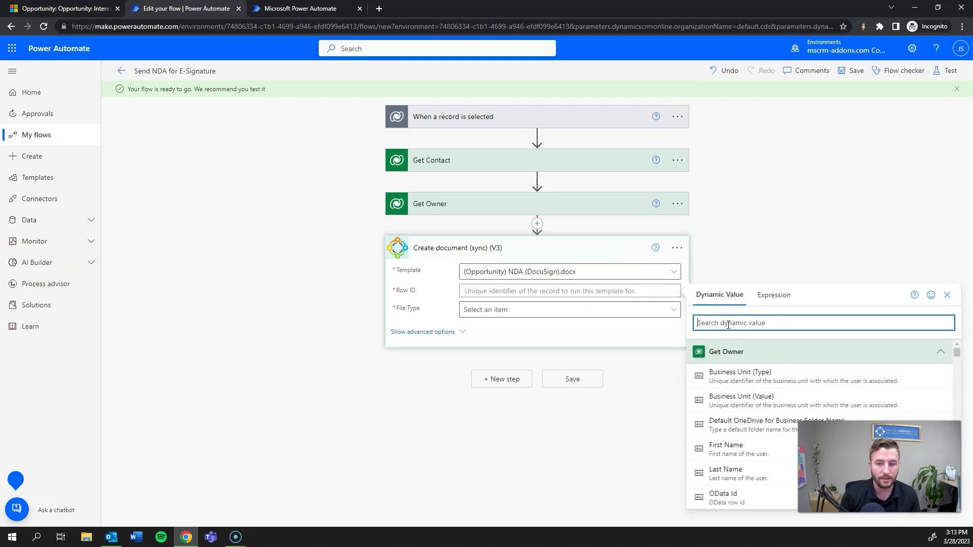
text(Opport)
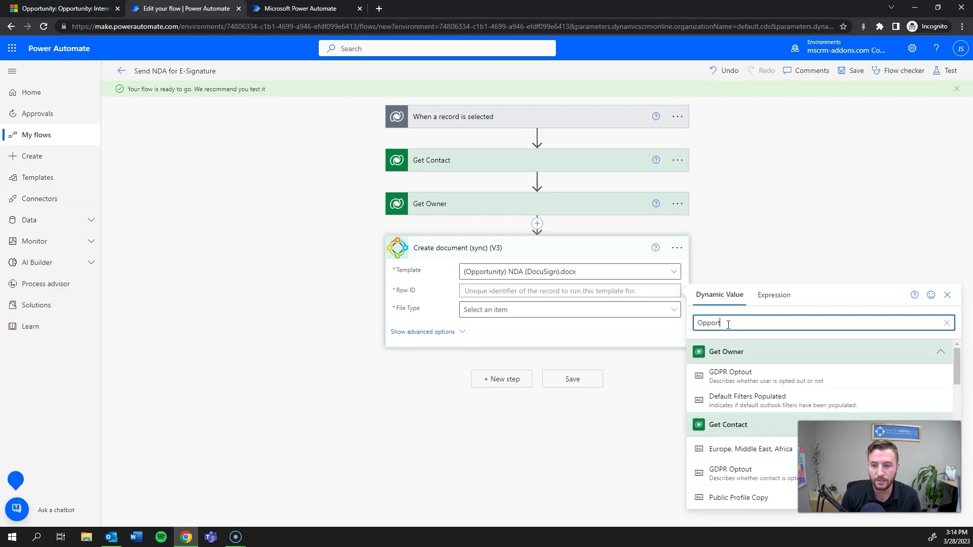
text(uni)
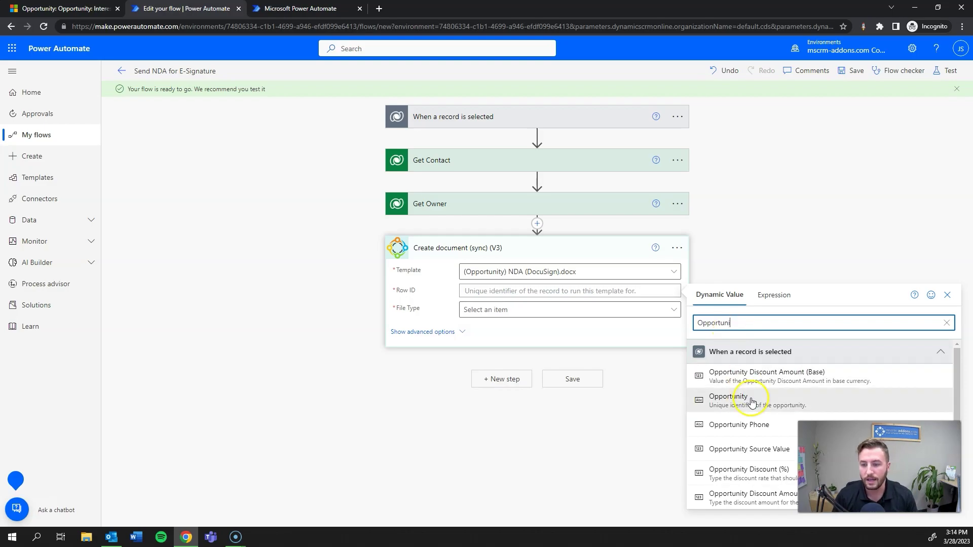
click(718, 402)
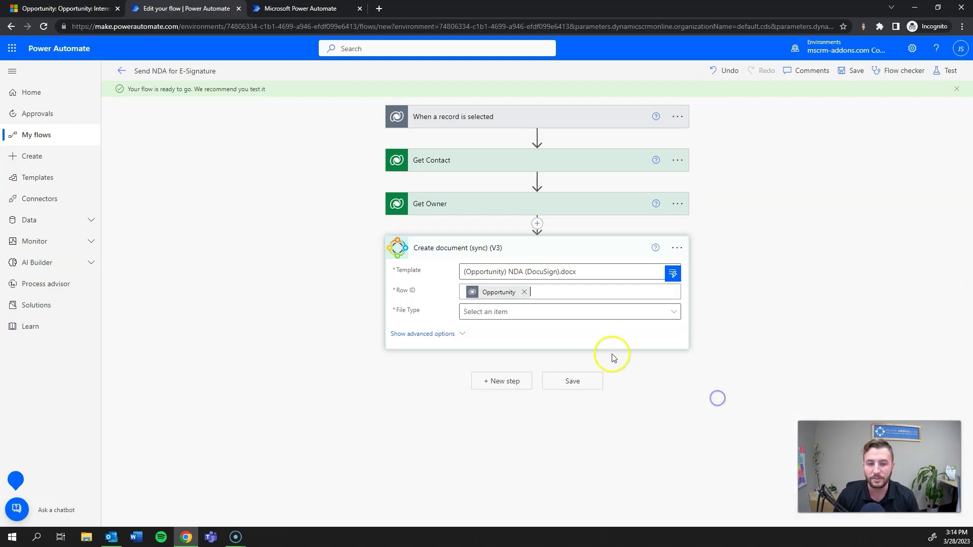
click(568, 310)
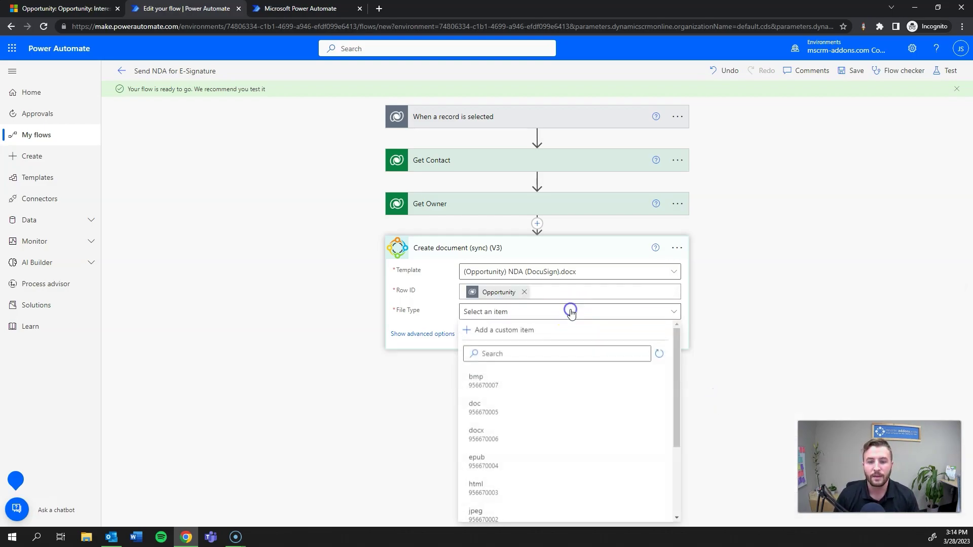
click(494, 431)
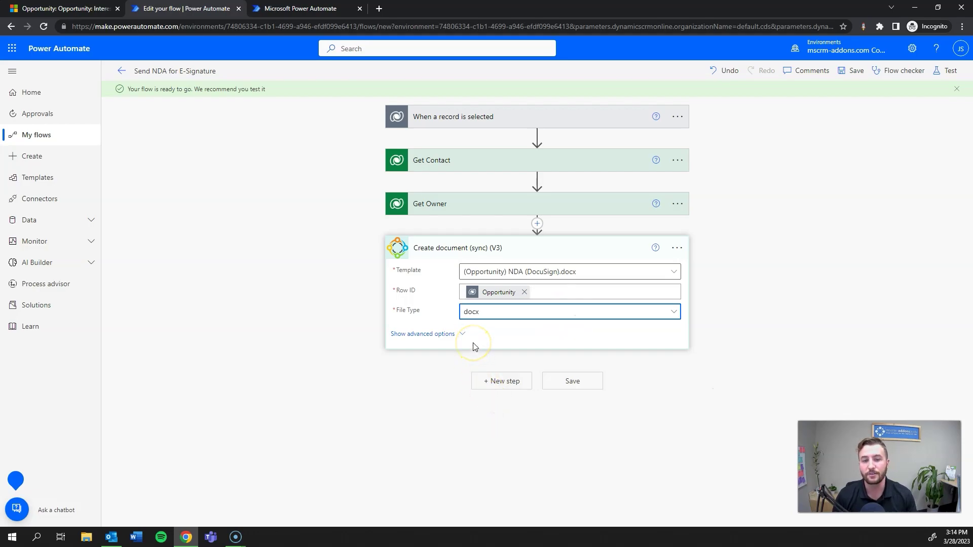
click(495, 362)
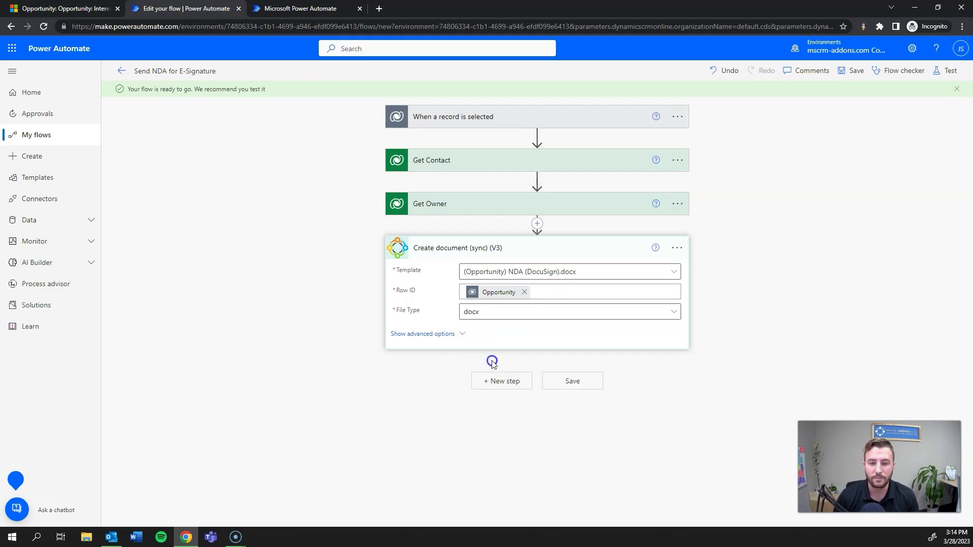
Step: Rename the Create document (sync) (V3) step to 'Create NDA'
click(676, 248)
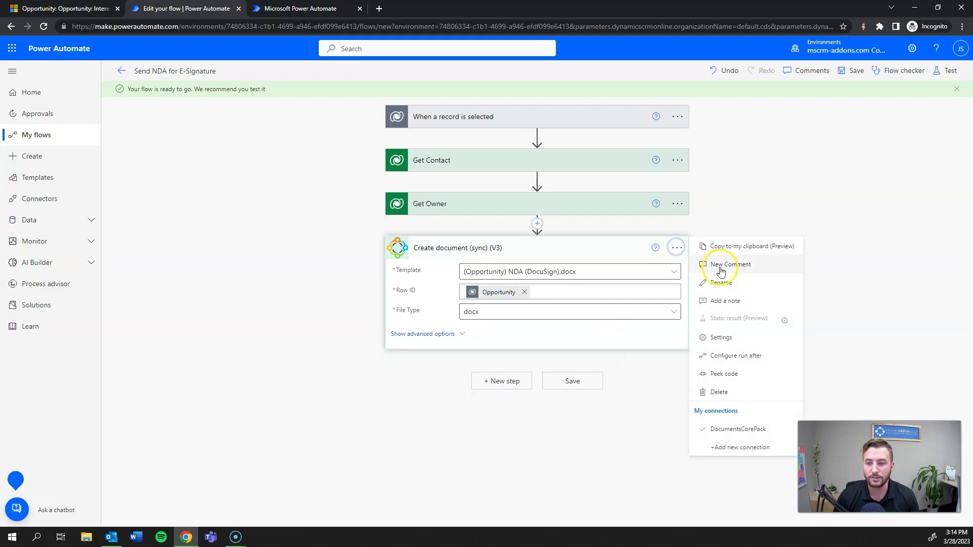
click(722, 273)
text(Create NDA)
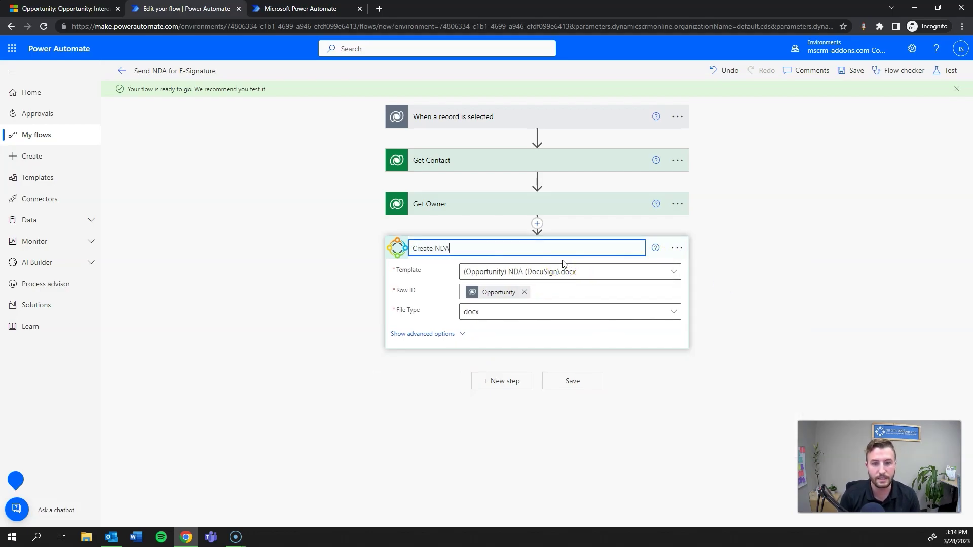
click(540, 503)
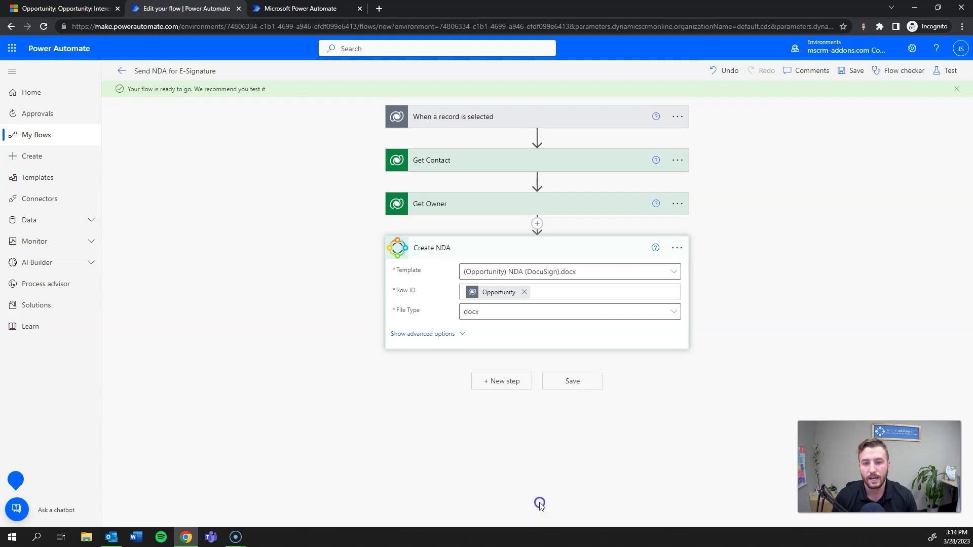
Step: Add a new step using the DocumentsCorePack Sign DocumentJob (sync) (V3) action
click(506, 380)
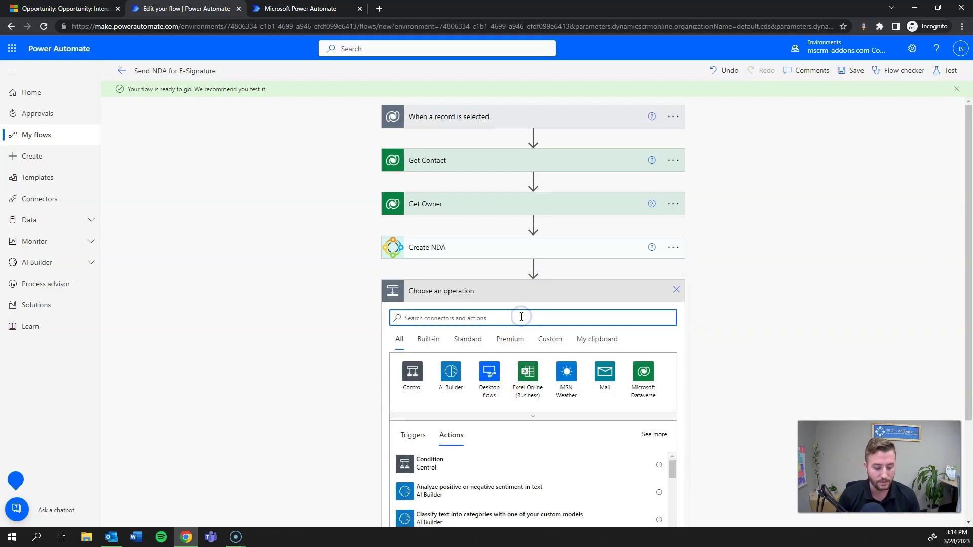
text(DocumentsC)
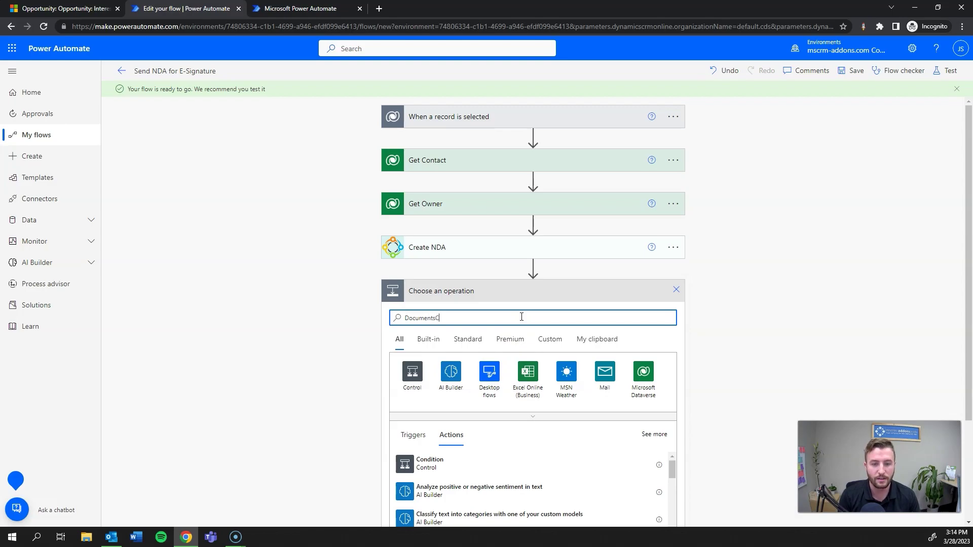
text(orePack)
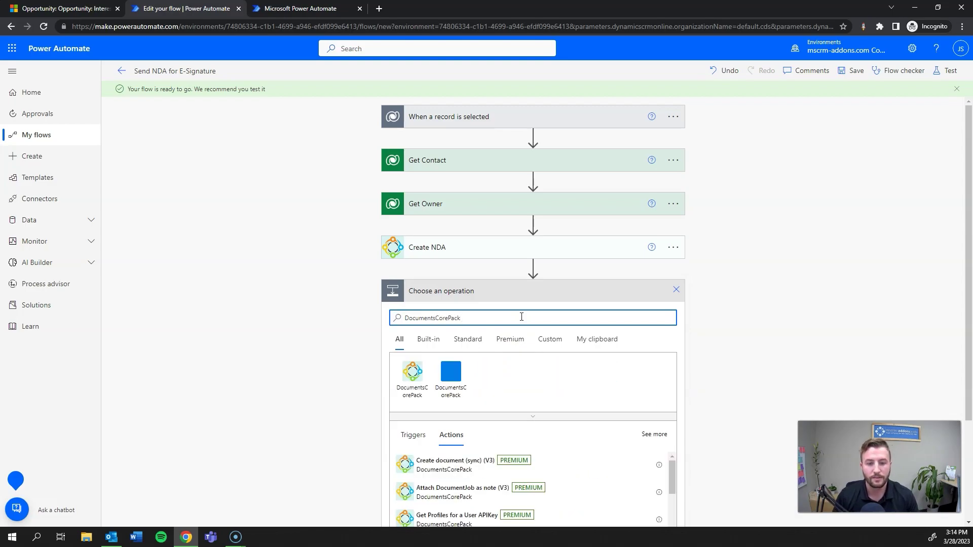
click(413, 375)
scroll(532, 388, down, 8)
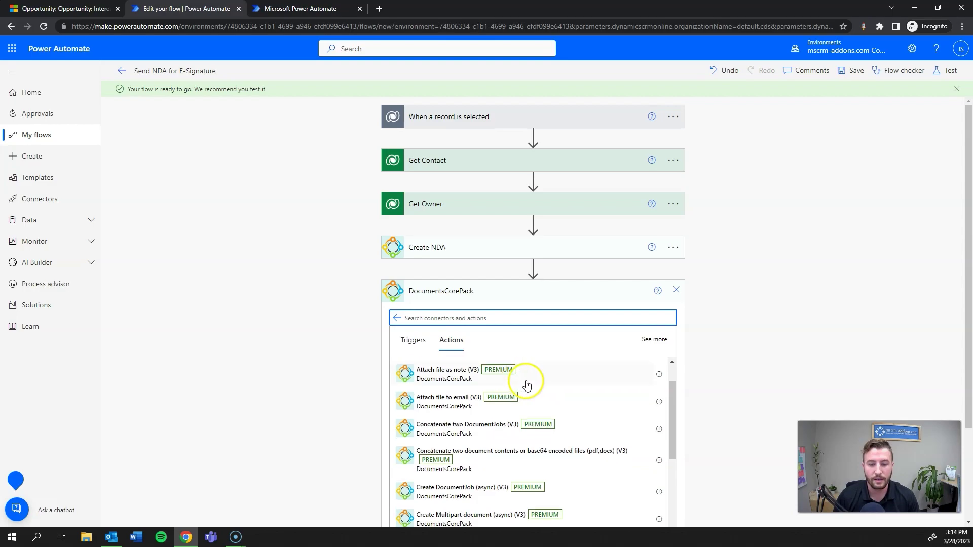
scroll(515, 428, down, 3)
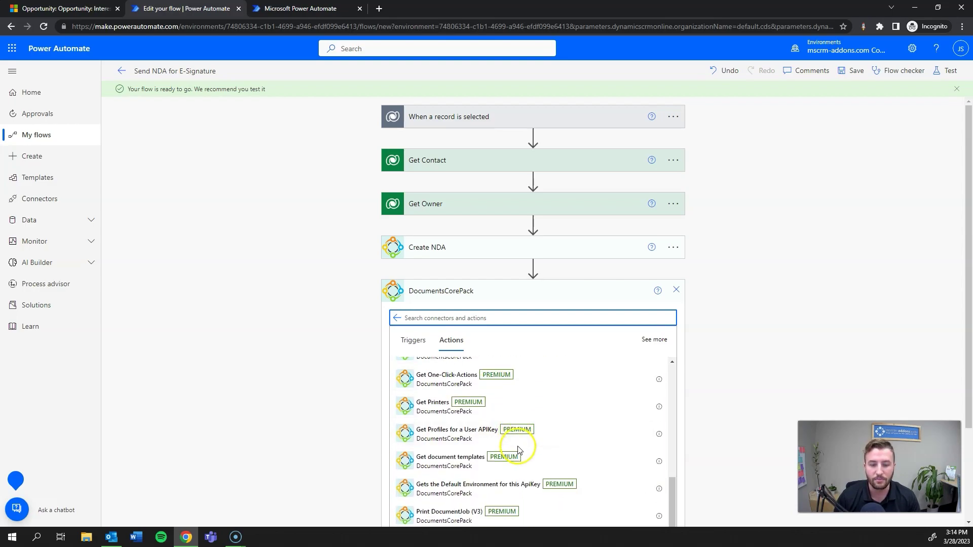
scroll(517, 450, down, 1)
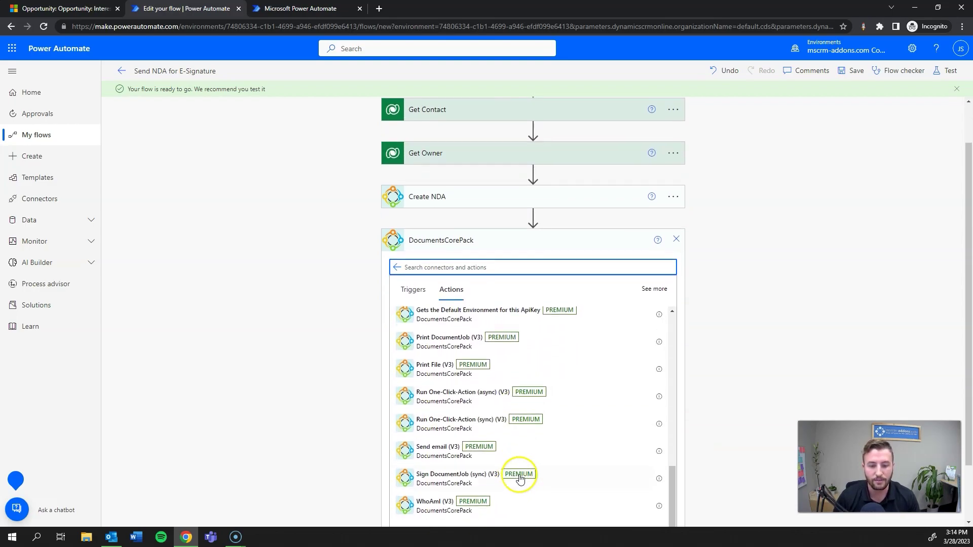
click(478, 484)
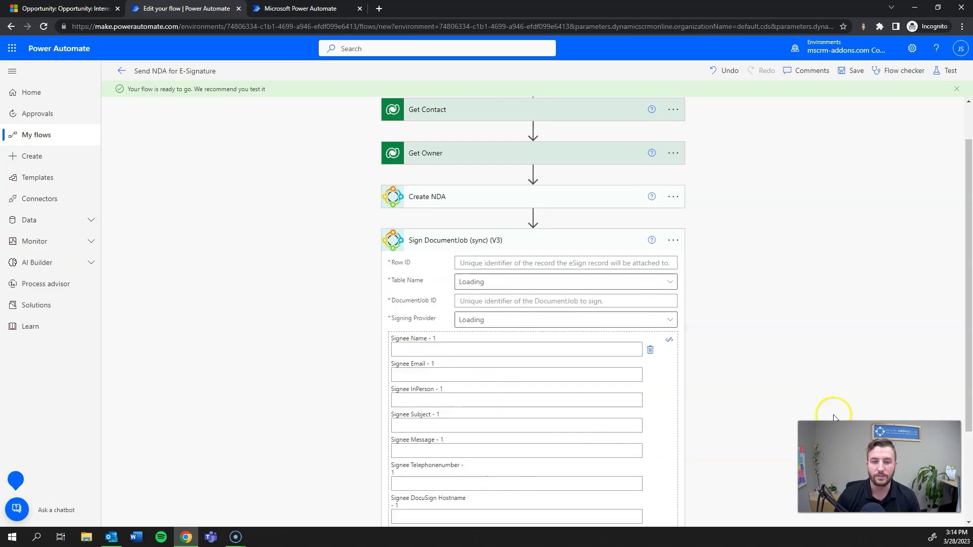
scroll(832, 413, down, 4)
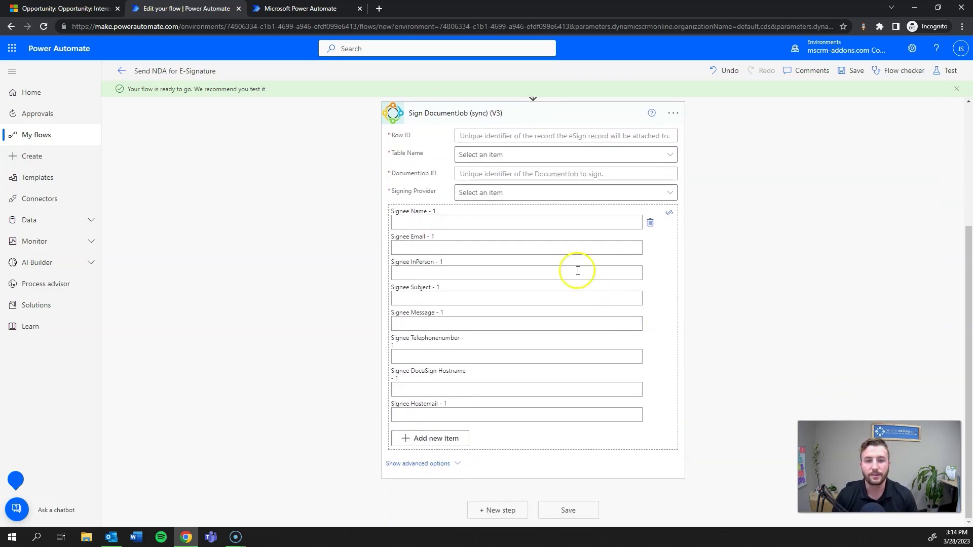
Step: Set Sign DocumentJob's Row ID to the dynamic Opportunity value and Table Name to Opportunity
click(562, 134)
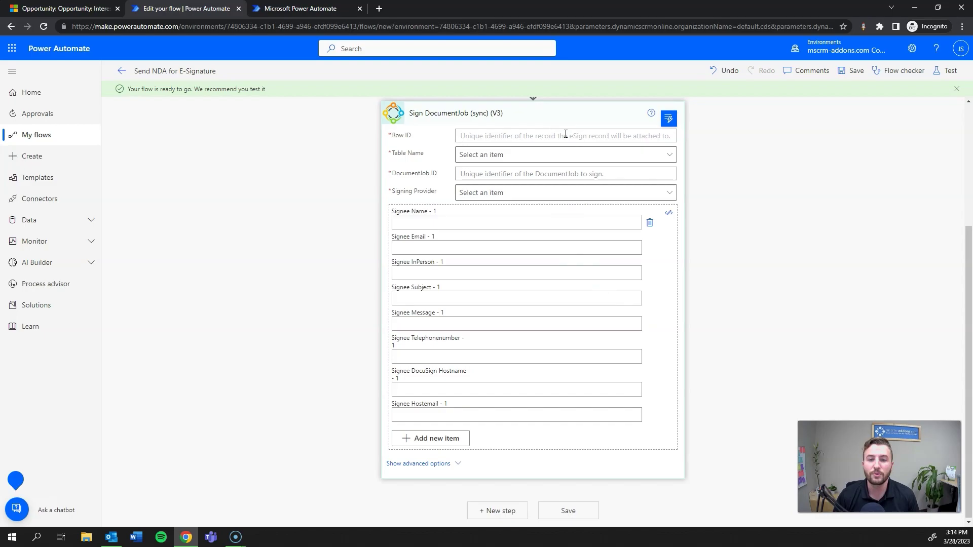
click(669, 120)
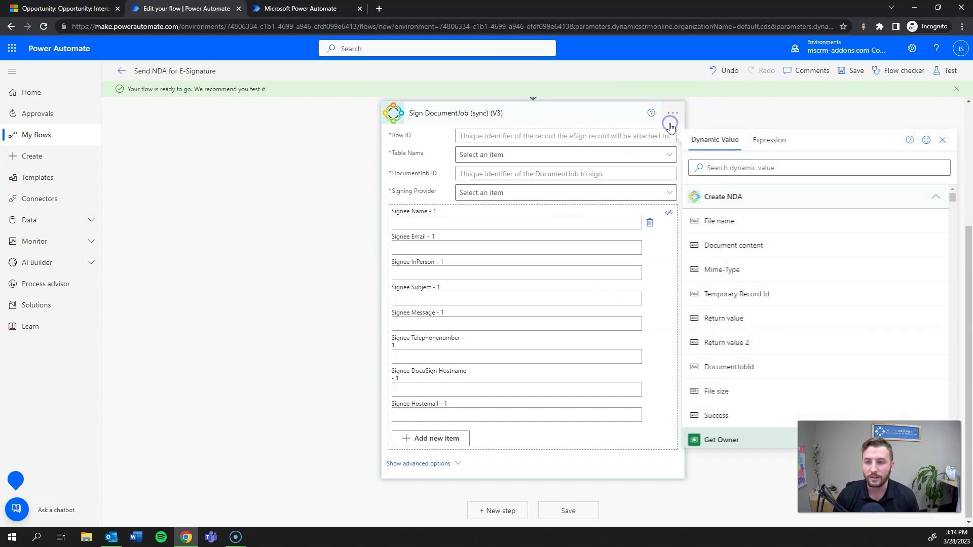
click(742, 168)
text(Opportuni)
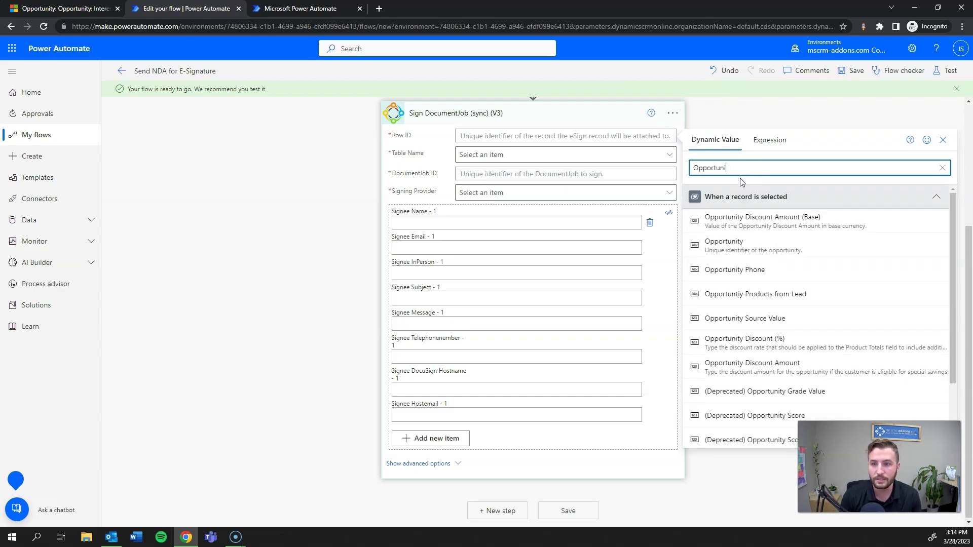
click(723, 246)
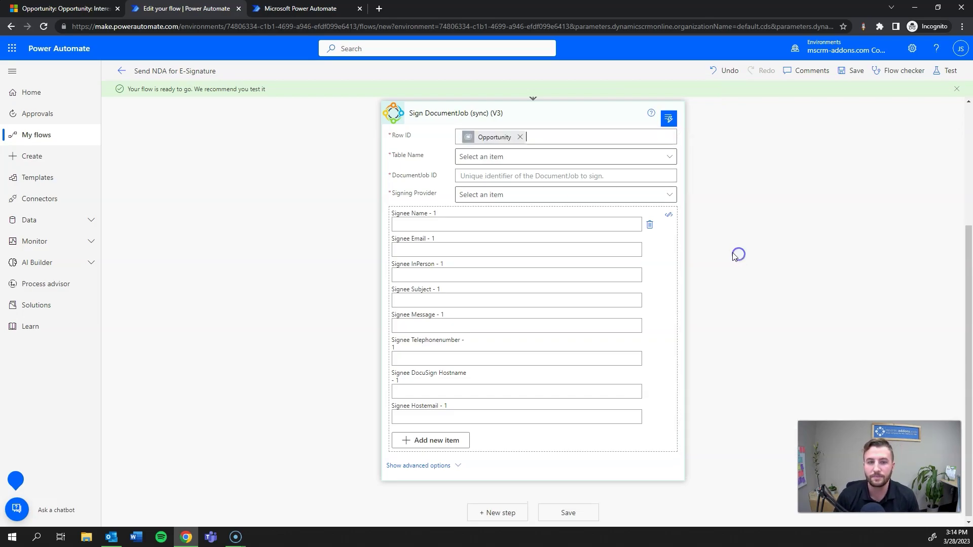
click(578, 158)
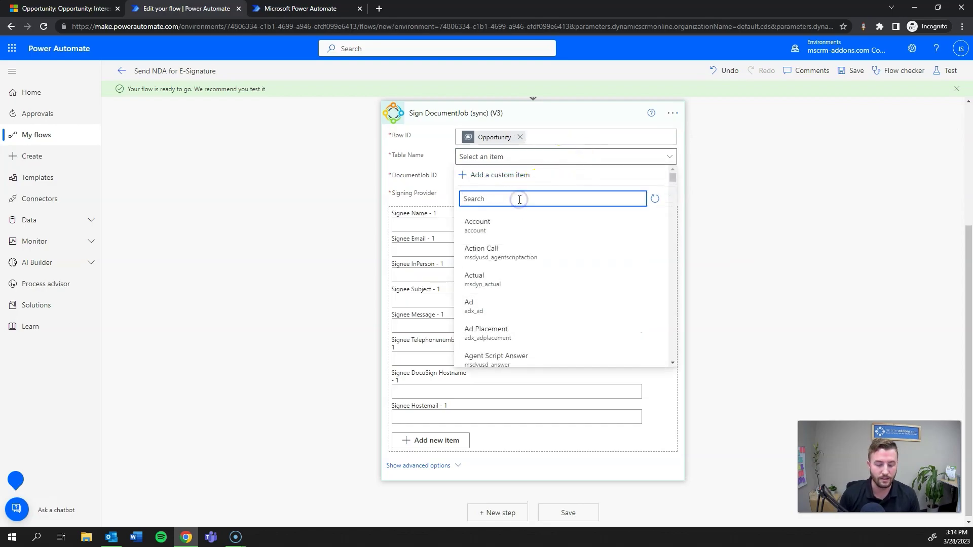
text(Opp)
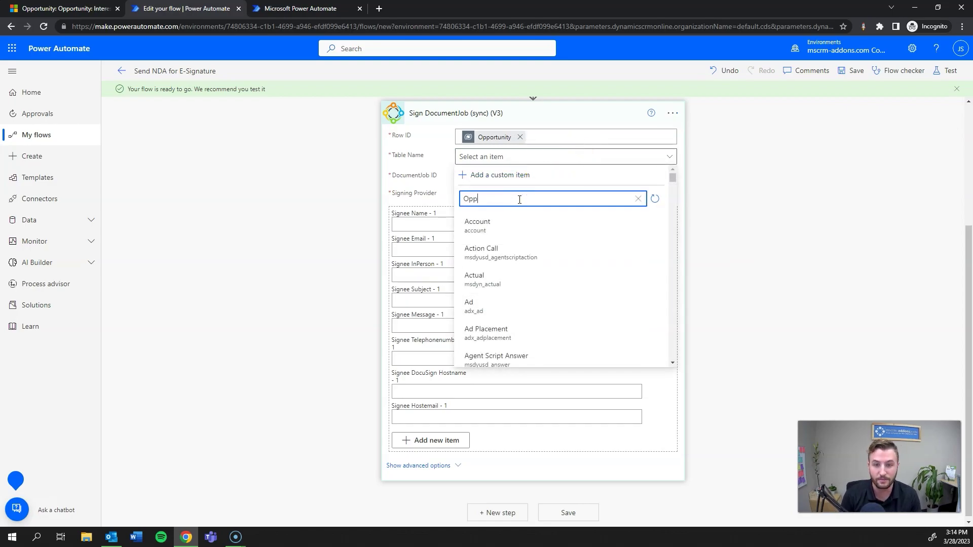
text(o)
click(494, 223)
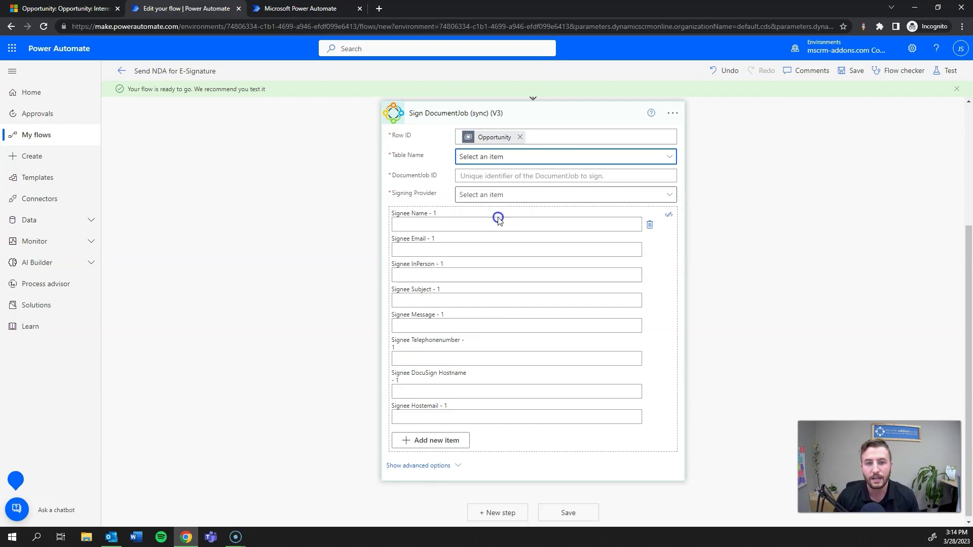
Step: Expand the Create NDA step above to review its settings
click(533, 175)
scroll(557, 228, up, 3)
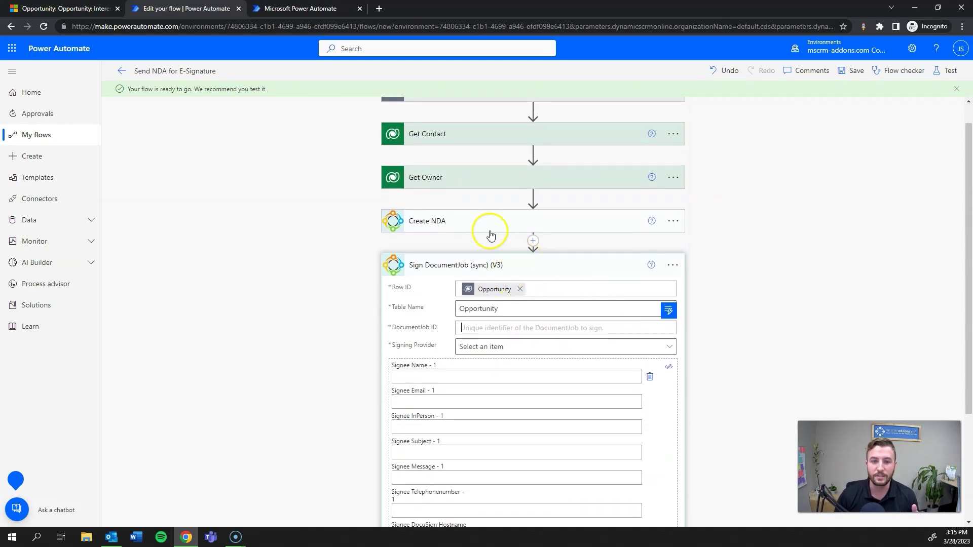
click(485, 224)
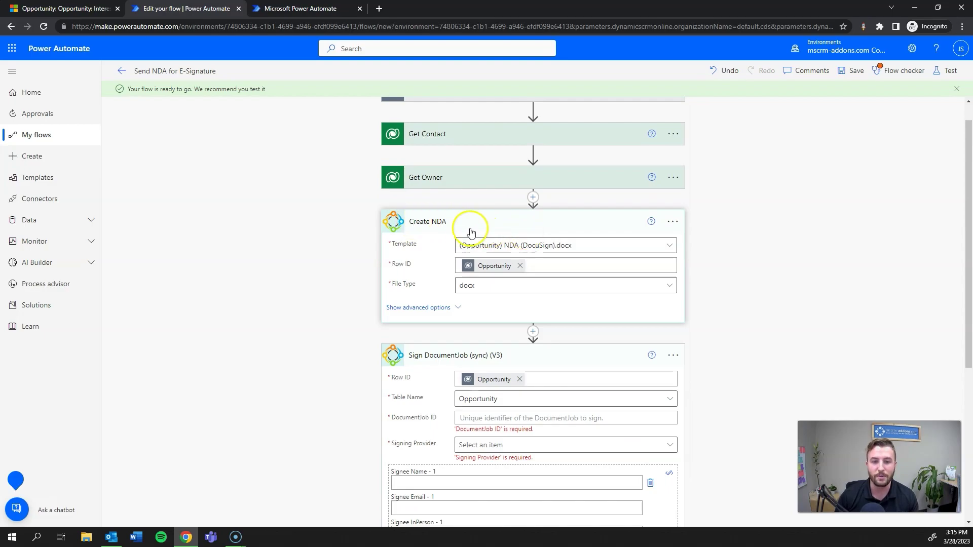
scroll(558, 334, down, 2)
Step: Fill DocumentJob ID with Create NDA's DocumentJobId and choose Docu Sign as Signing Provider
click(515, 316)
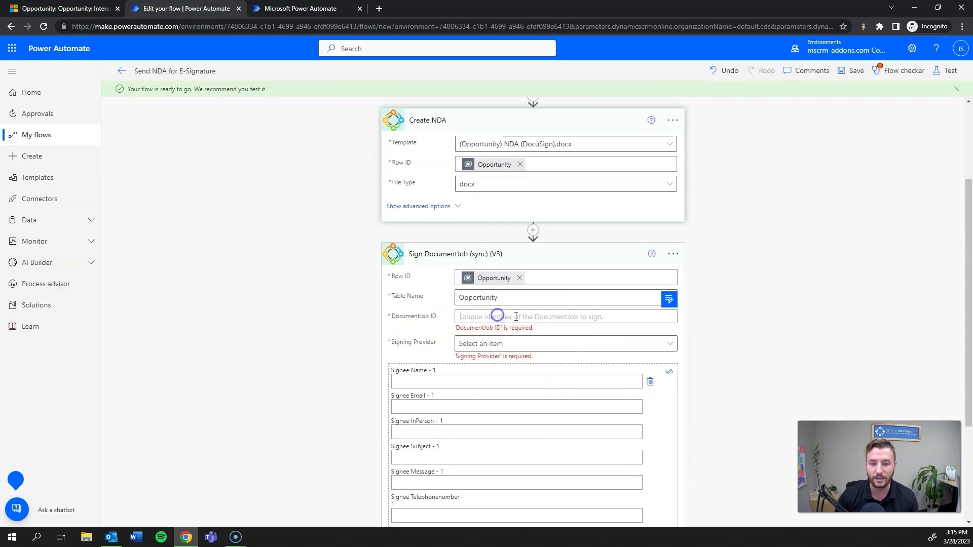
click(669, 300)
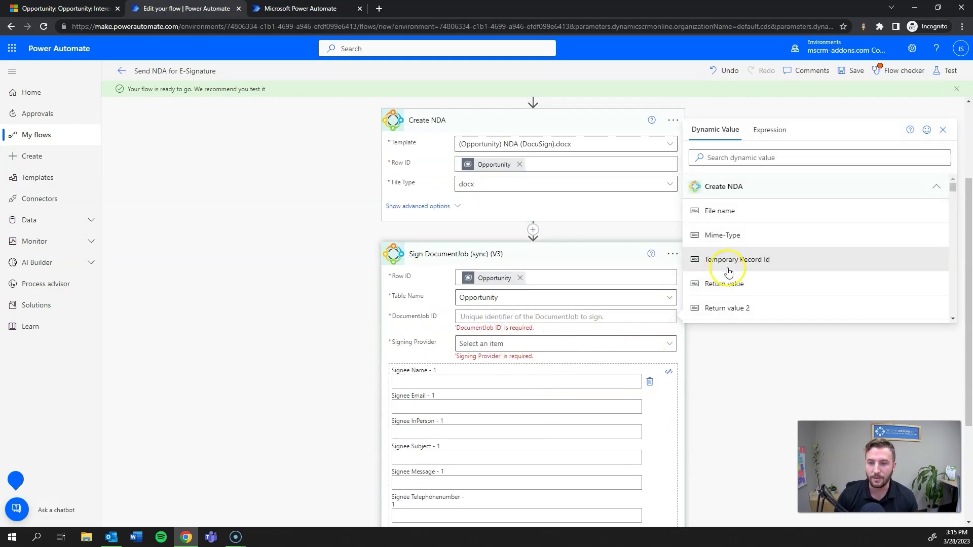
scroll(728, 276, down, 1)
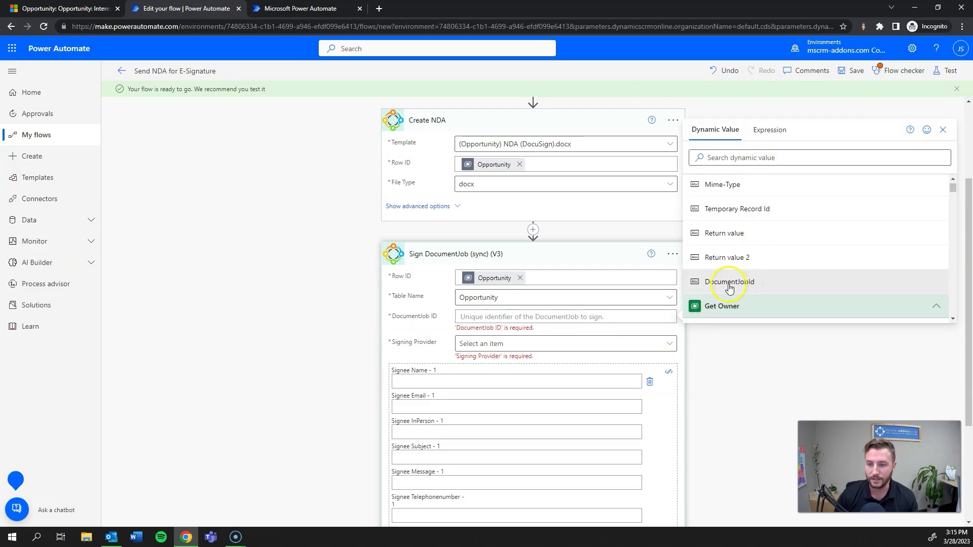
click(729, 282)
click(585, 342)
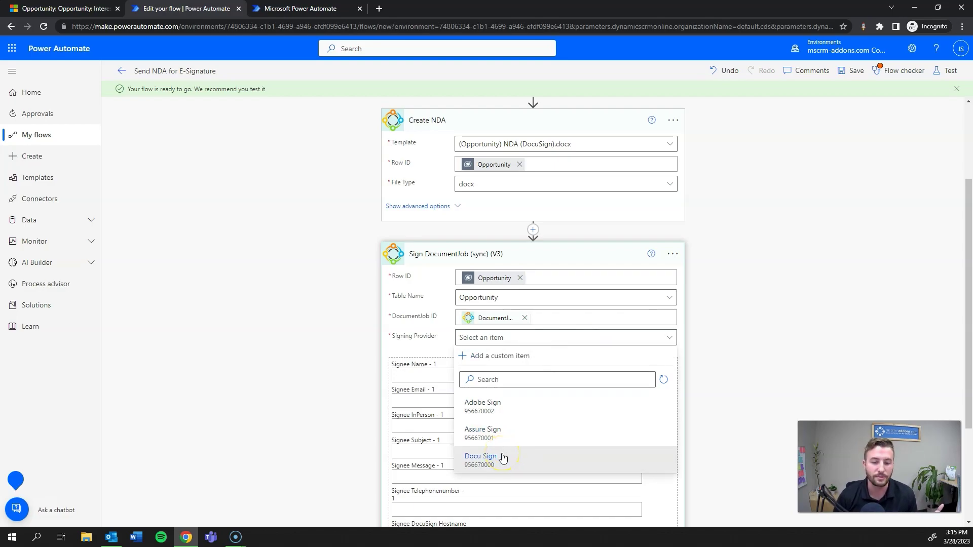
click(503, 458)
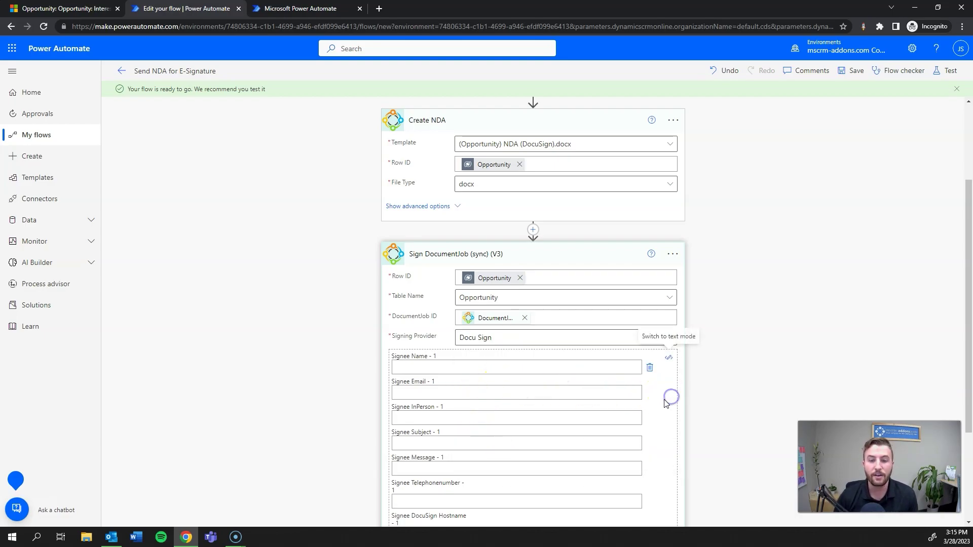
scroll(618, 442, up, 1)
scroll(617, 445, up, 2)
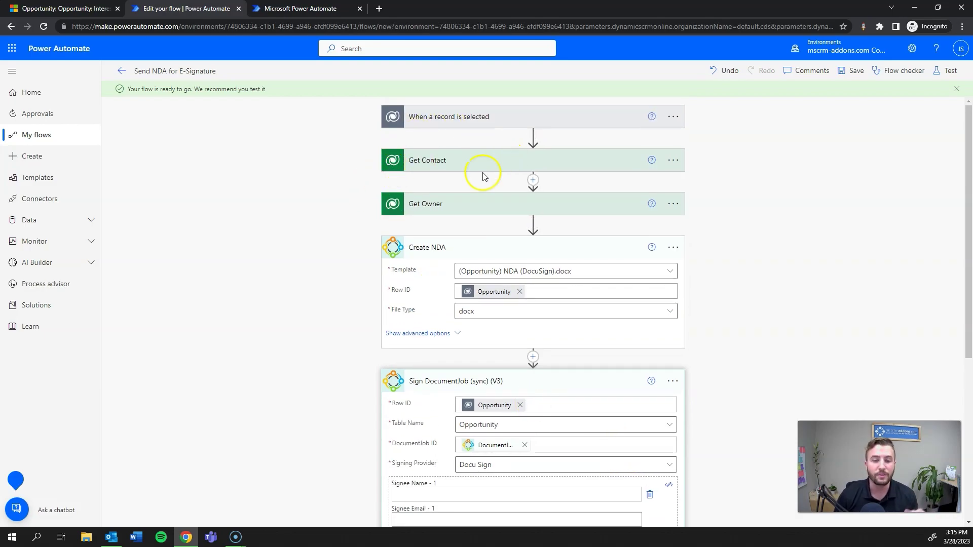
Step: Insert the contact's Full Name into Signee Name - 1
scroll(490, 407, down, 2)
click(431, 394)
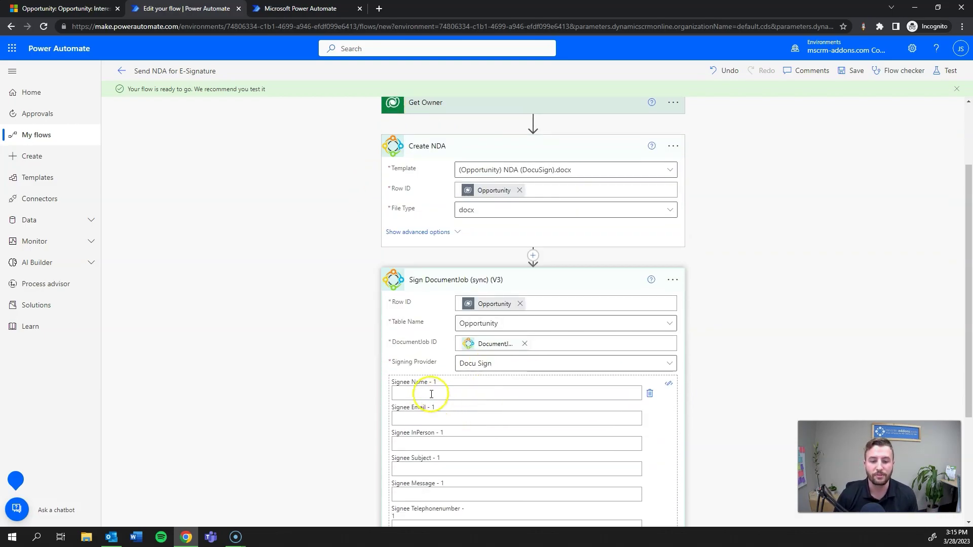
click(633, 377)
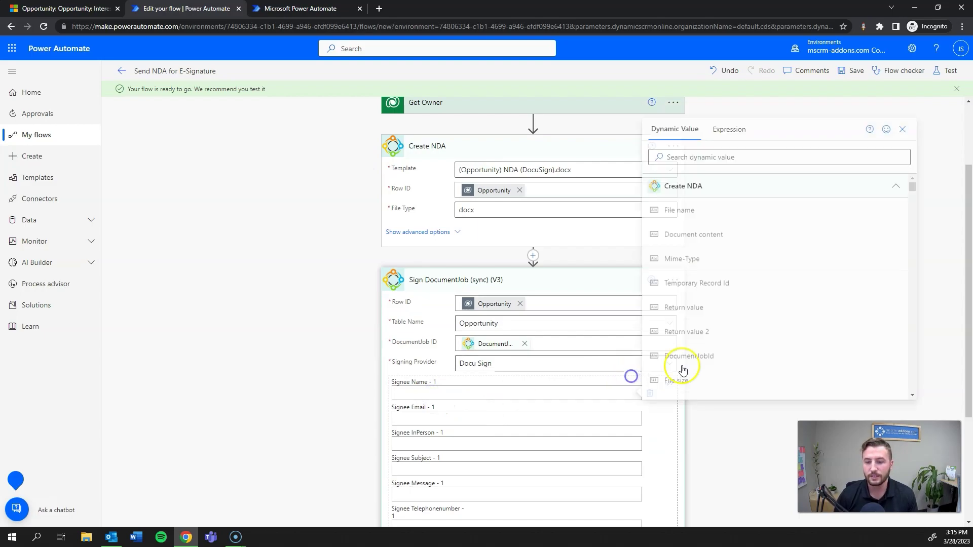
text(Full name)
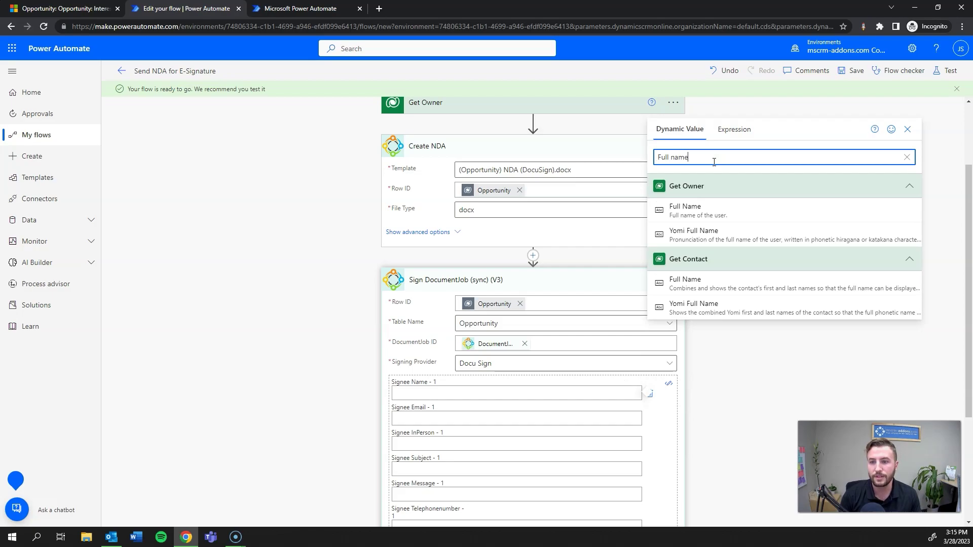
click(683, 282)
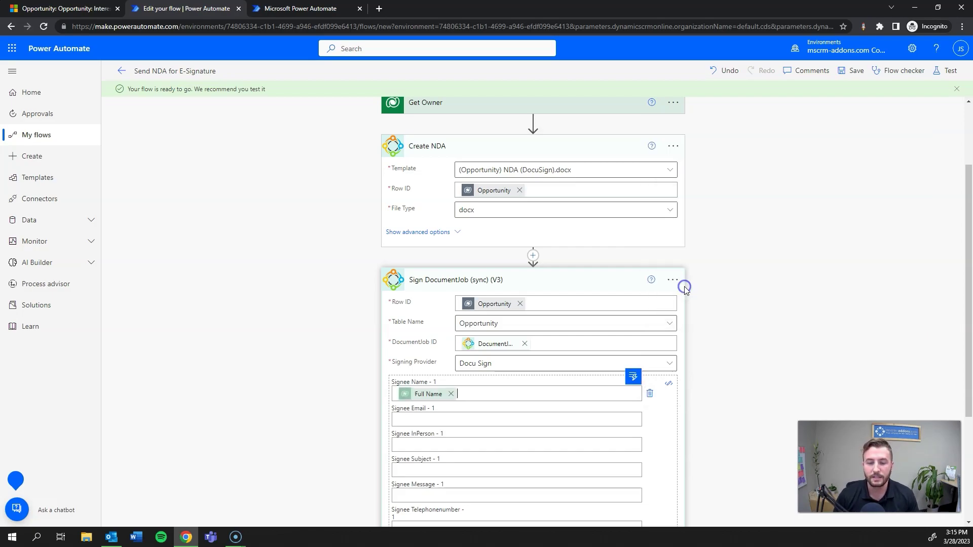
Step: Insert the contact's Email into Signee Email - 1 and set Signee InPerson - 1 to False
click(434, 420)
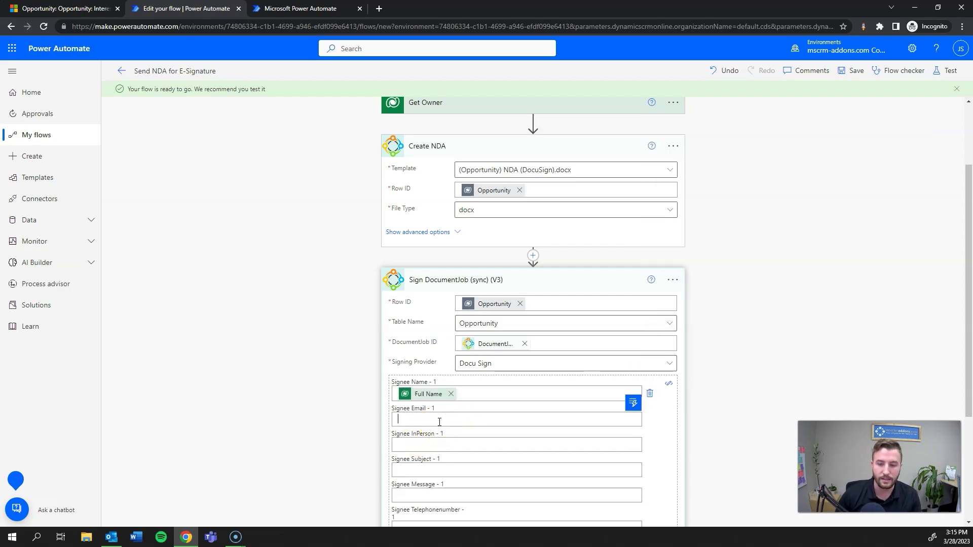
click(632, 403)
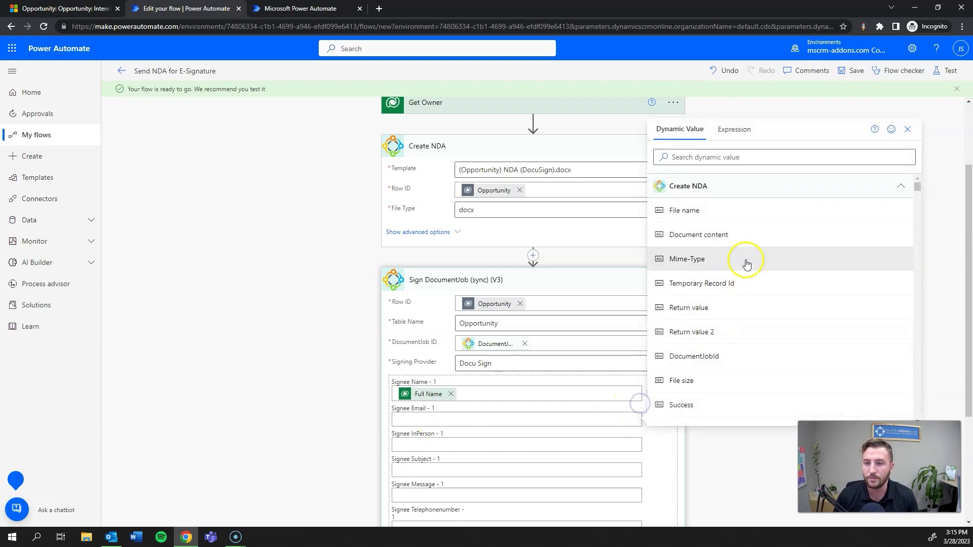
click(702, 159)
text(Email)
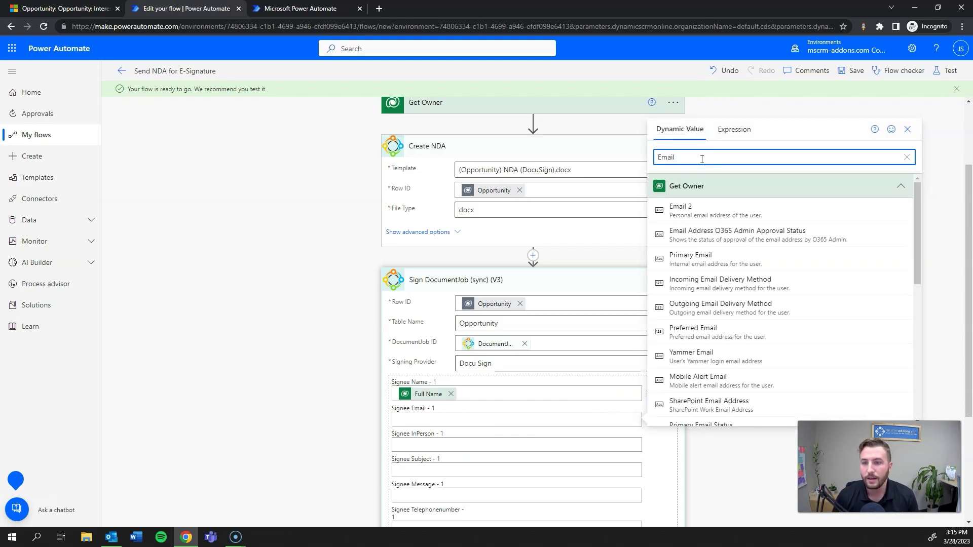
scroll(709, 218, down, 5)
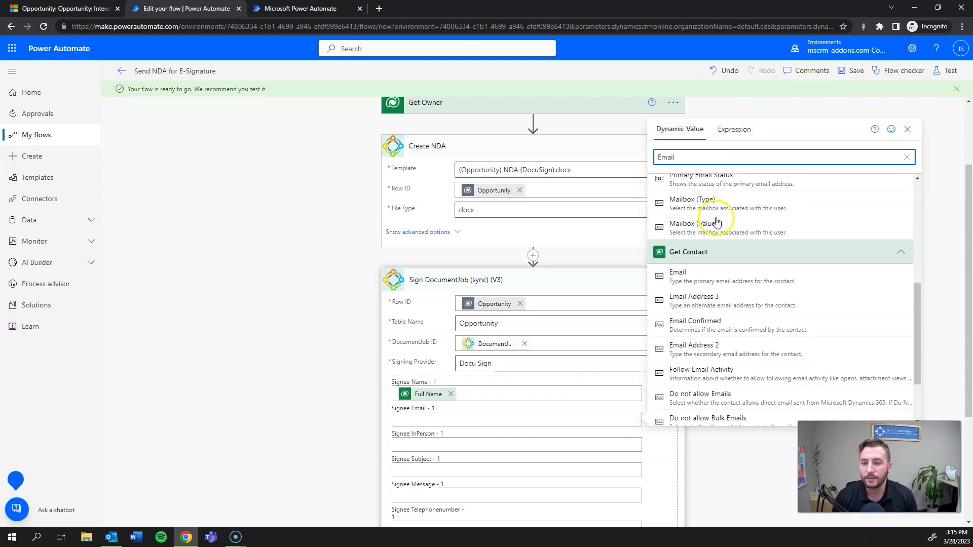
click(703, 274)
scroll(507, 398, down, 1)
click(484, 393)
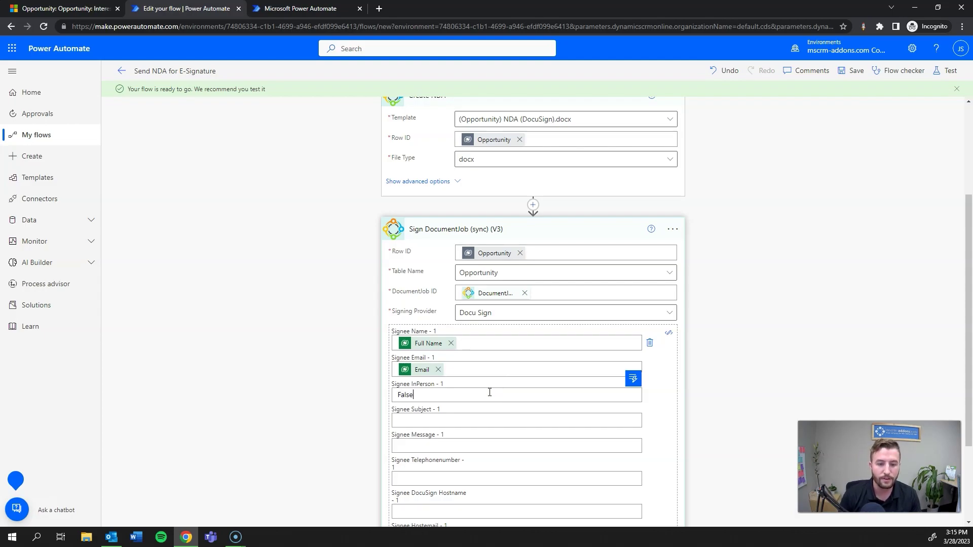
scroll(507, 388, down, 2)
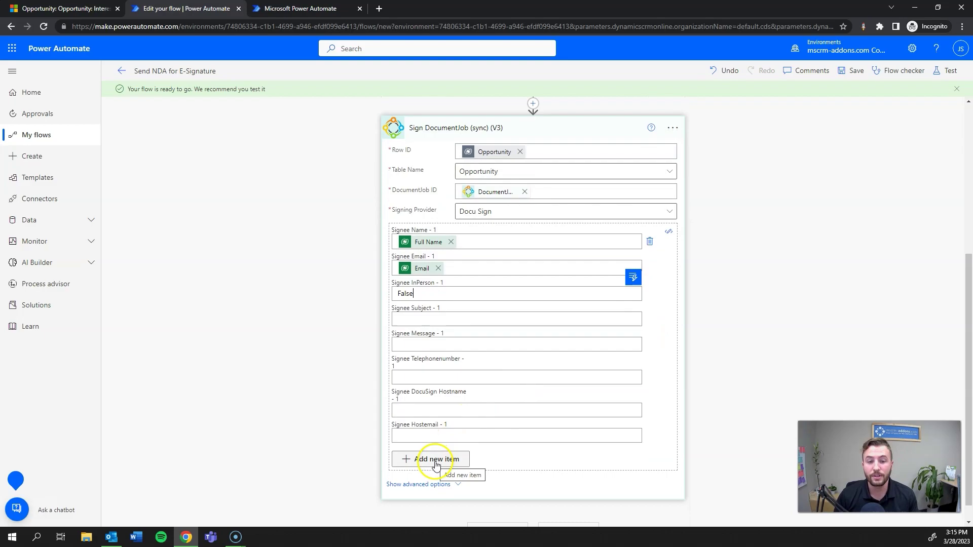
Step: Add a second signee item and insert the owner's Full Name into Signee Name - 2
click(435, 460)
scroll(428, 459, down, 1)
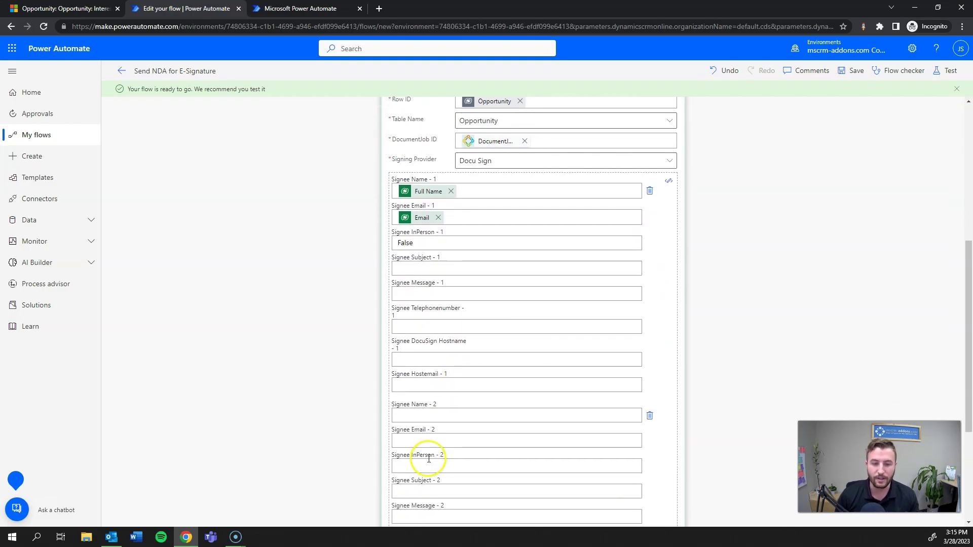
click(423, 414)
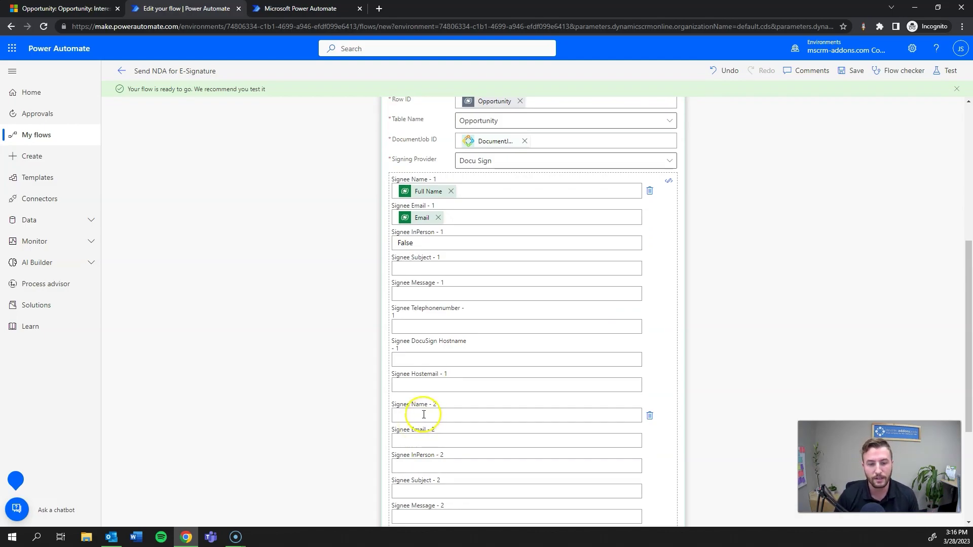
click(634, 402)
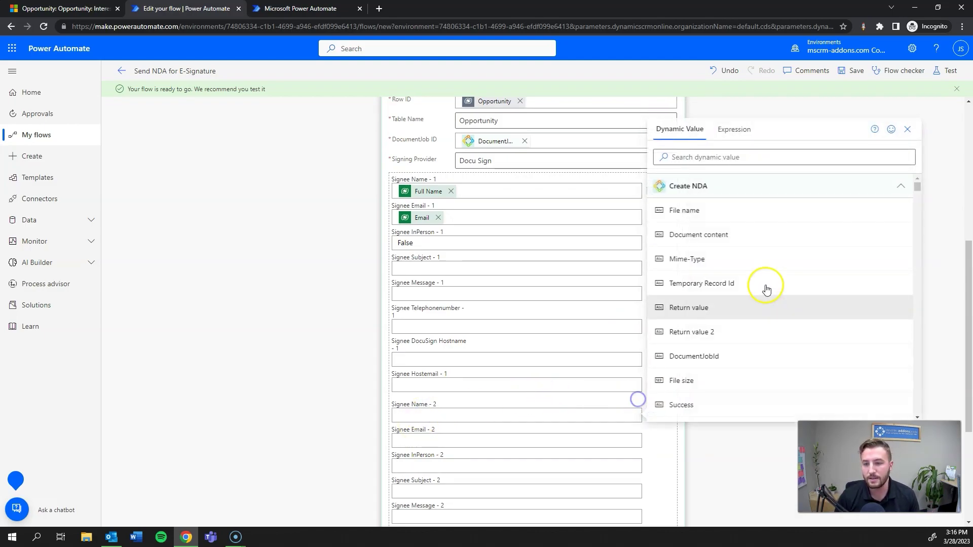
click(711, 157)
text(Ful)
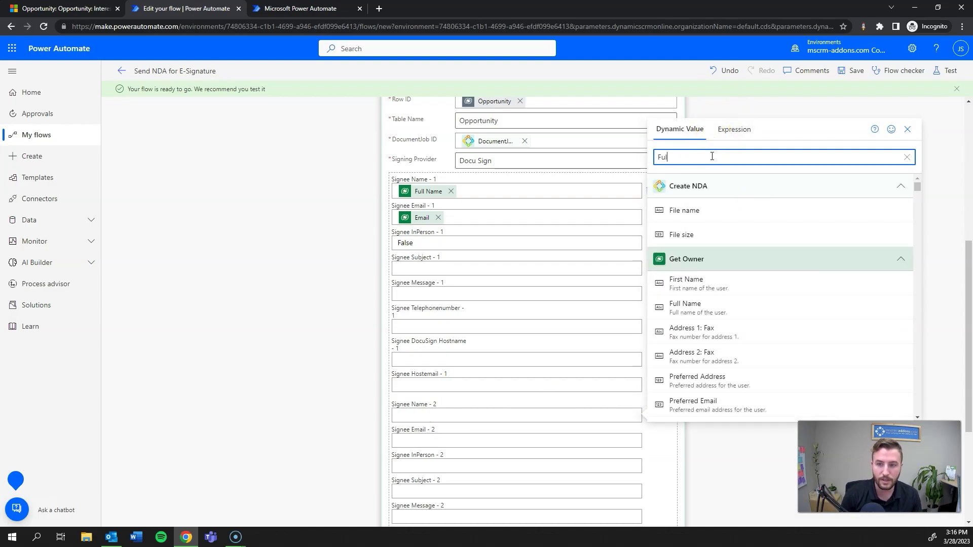
text(lname)
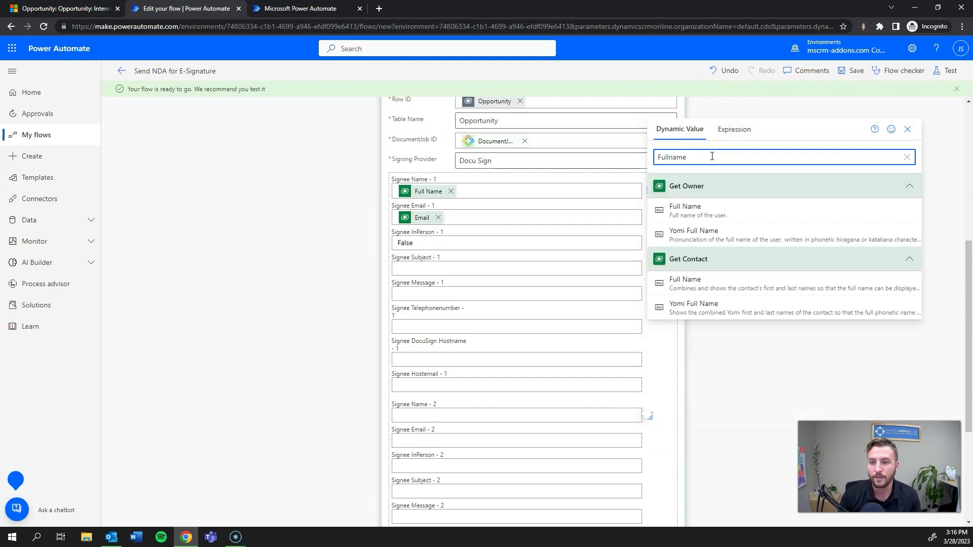
click(686, 212)
Step: Insert the owner's Primary Email into Signee Email - 2 and set InPerson - 2 to False
scroll(515, 381, down, 1)
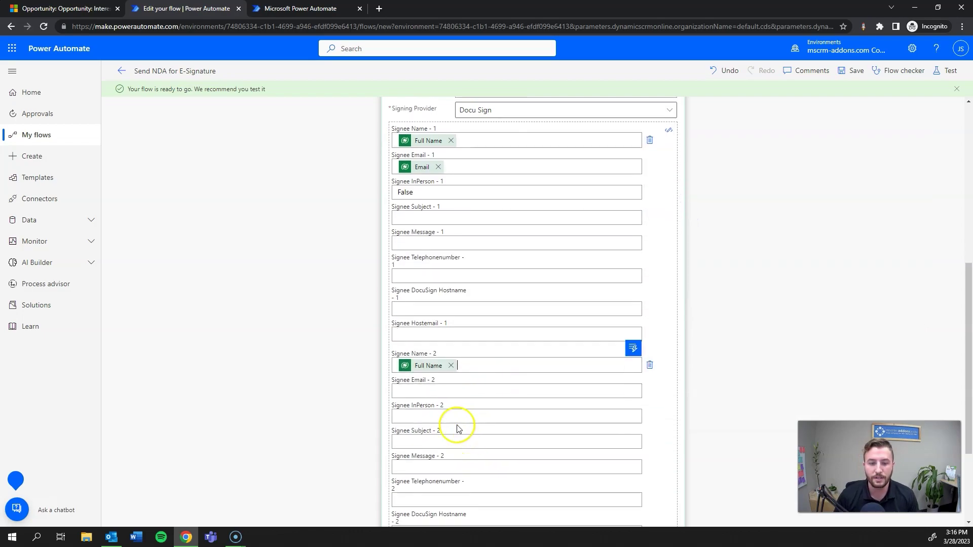
click(626, 371)
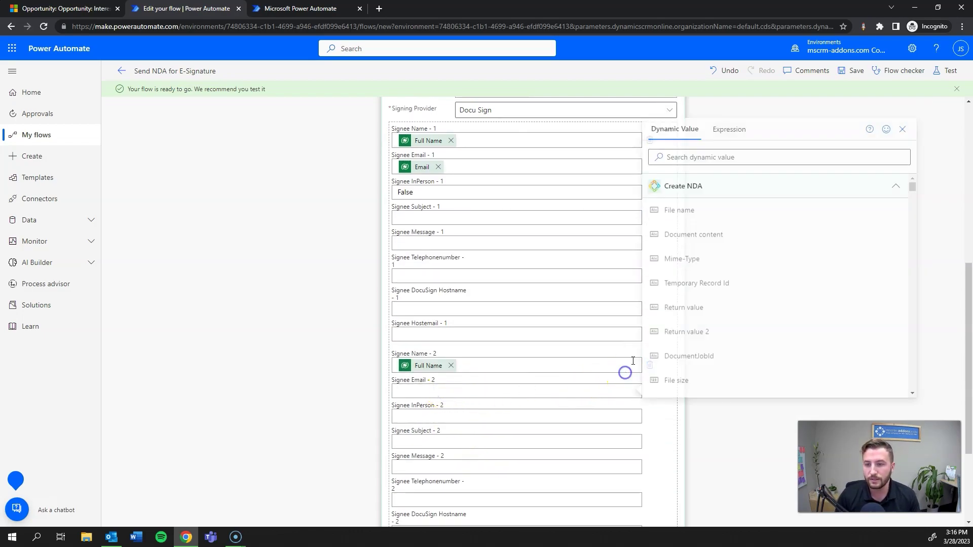
click(729, 157)
text(Email)
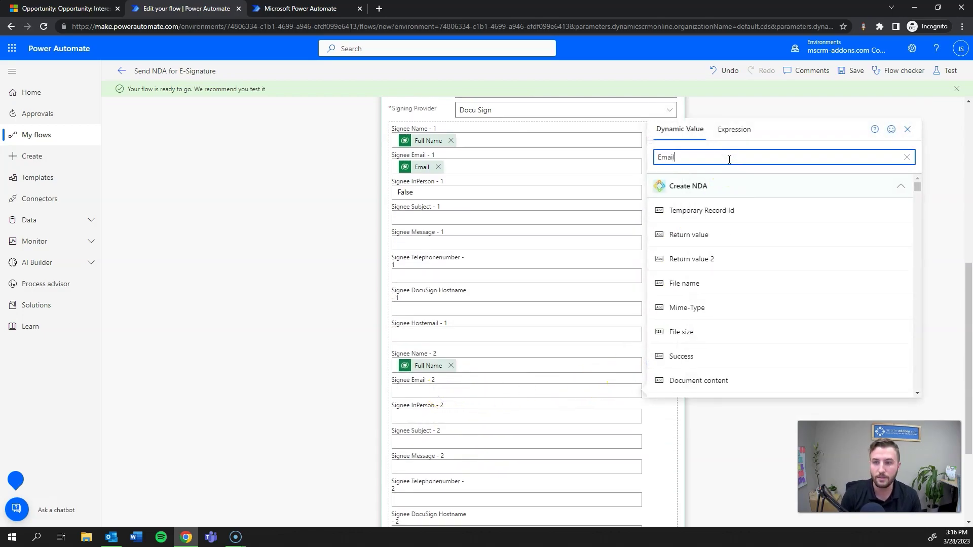
click(719, 252)
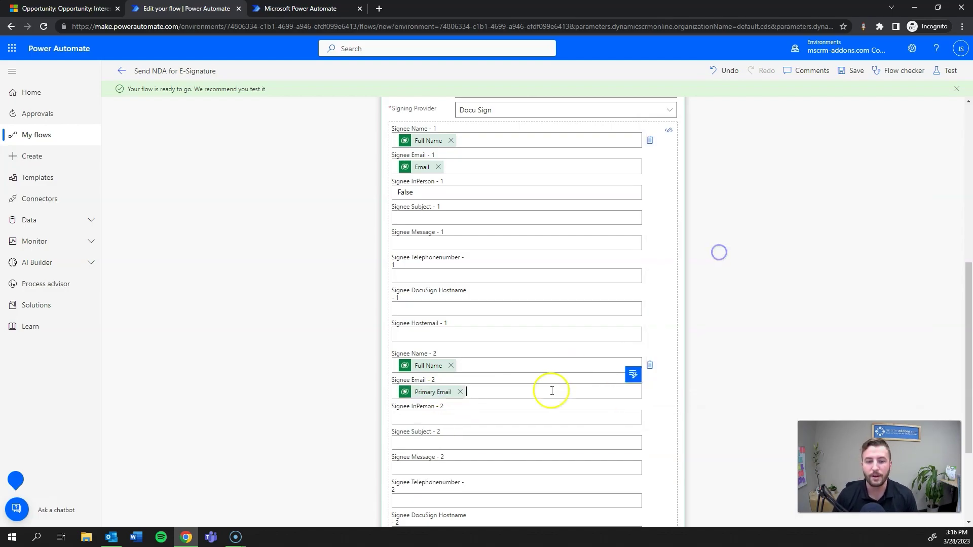
scroll(506, 382, down, 1)
click(464, 369)
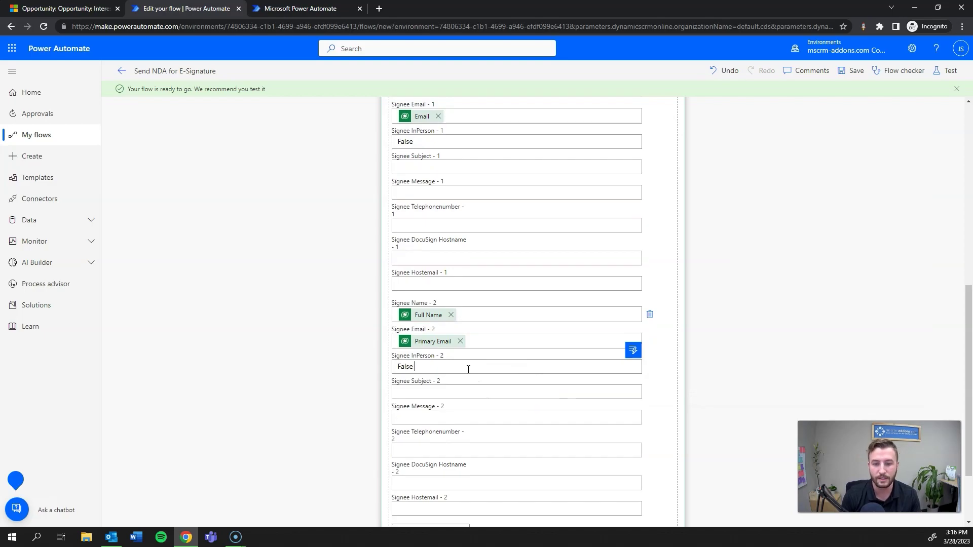
click(825, 341)
scroll(824, 341, down, 3)
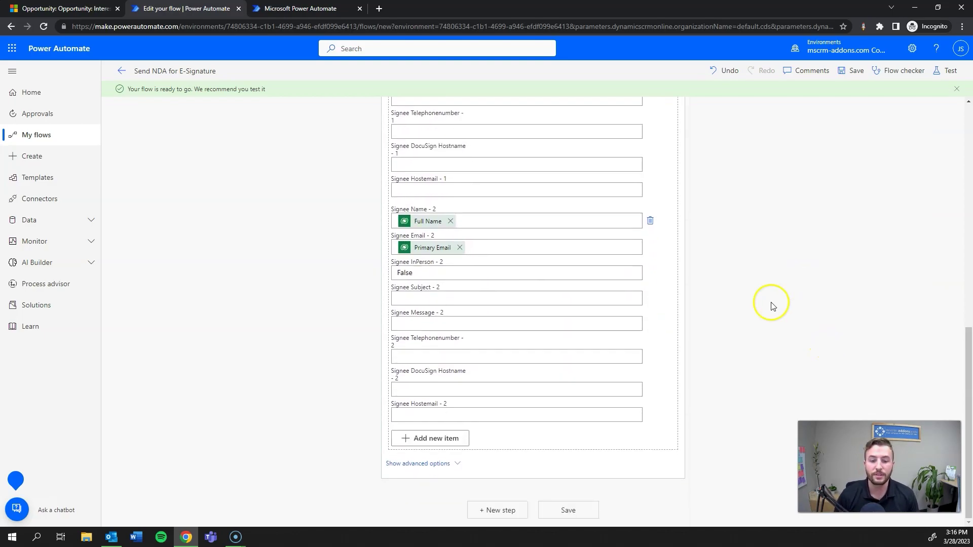
click(563, 510)
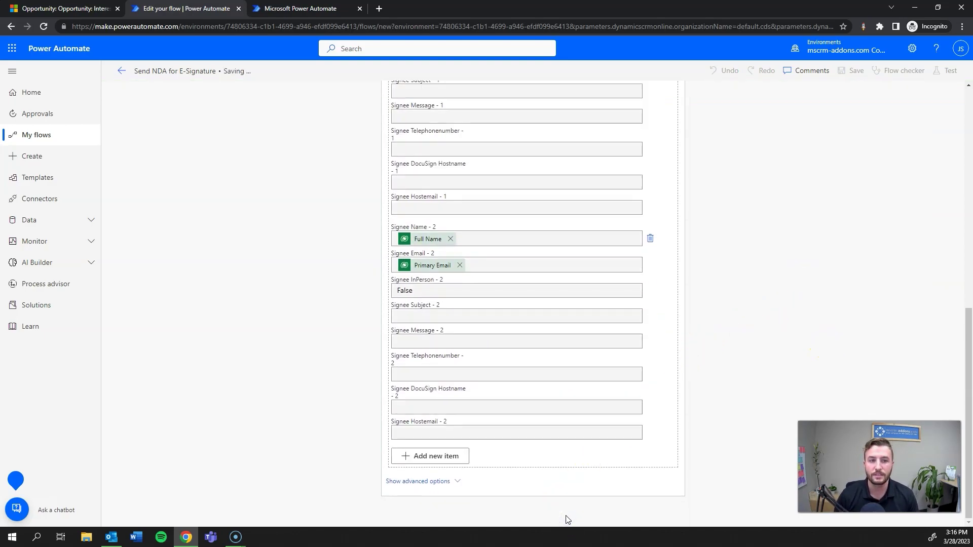
click(565, 508)
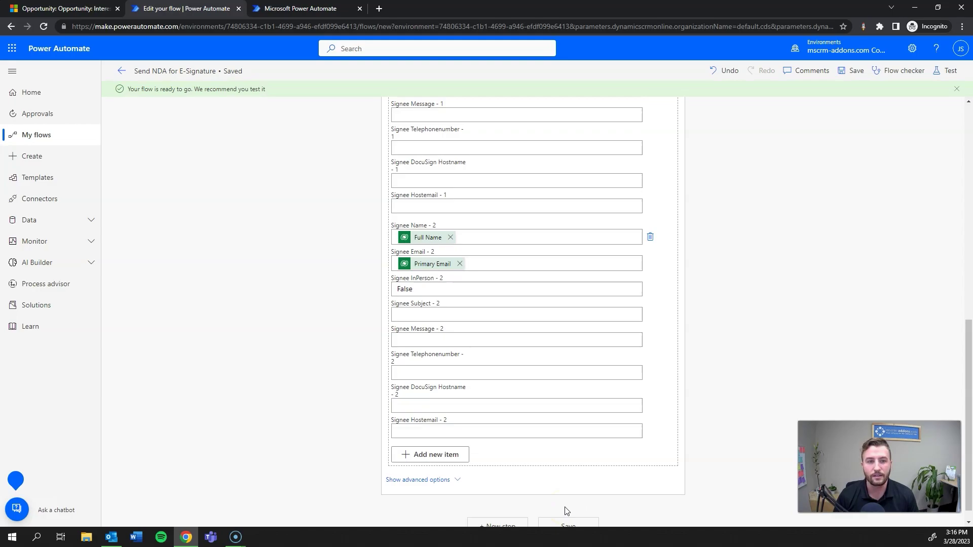
click(543, 458)
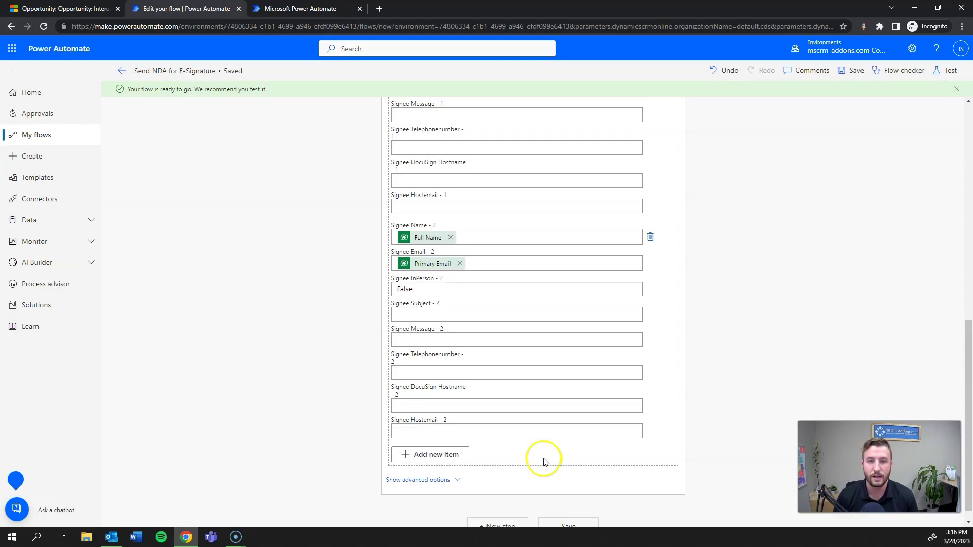
scroll(543, 460, up, 7)
scroll(545, 462, down, 4)
scroll(544, 462, down, 1)
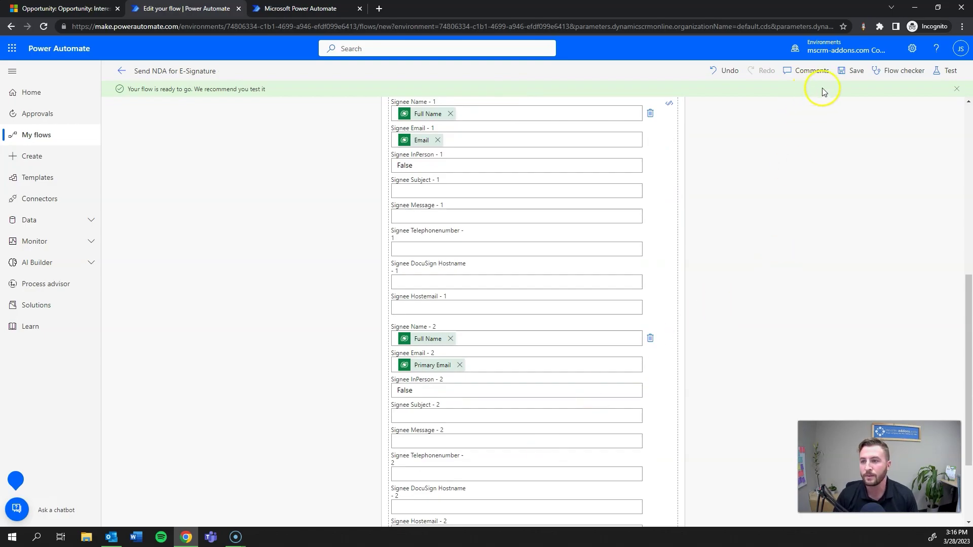
click(945, 70)
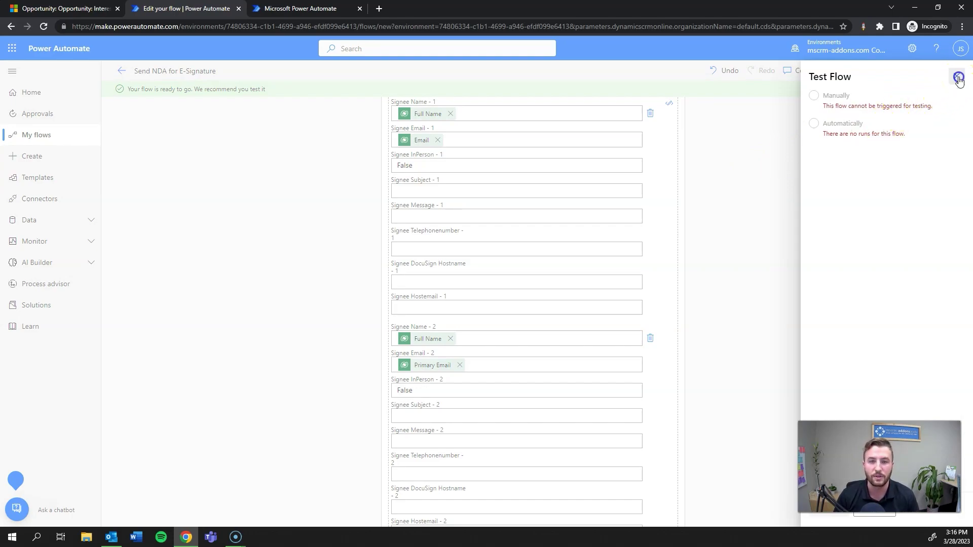
click(958, 78)
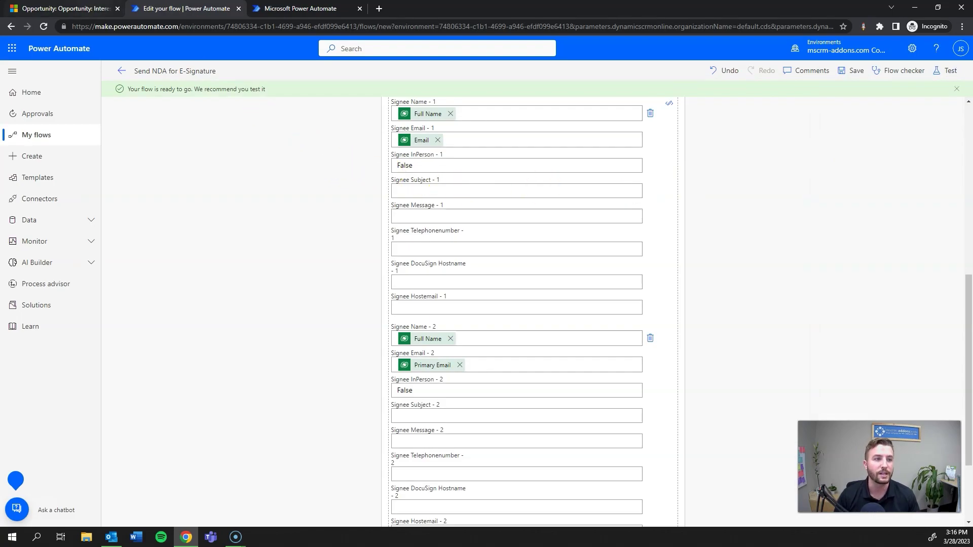
Step: Switch to the North Winds opportunity record and reload the page
click(61, 8)
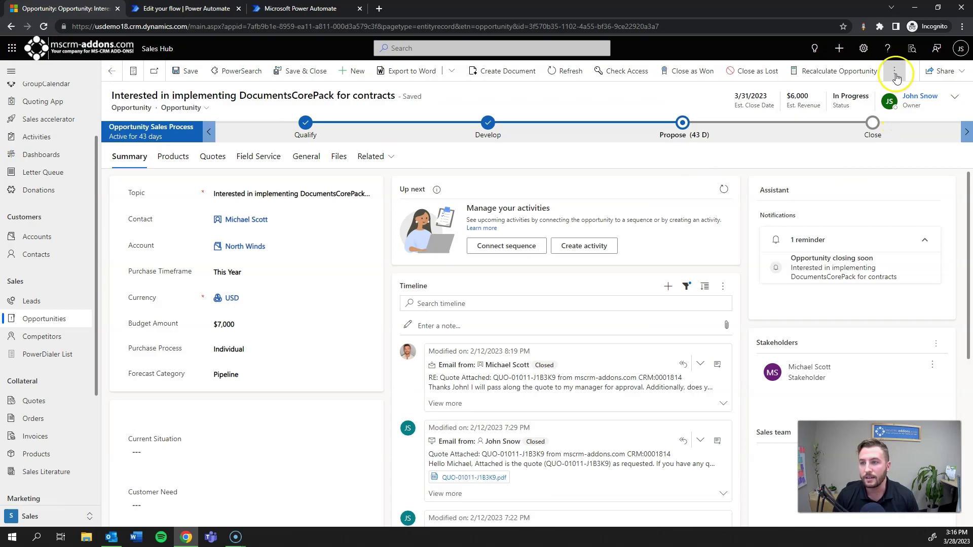
click(43, 26)
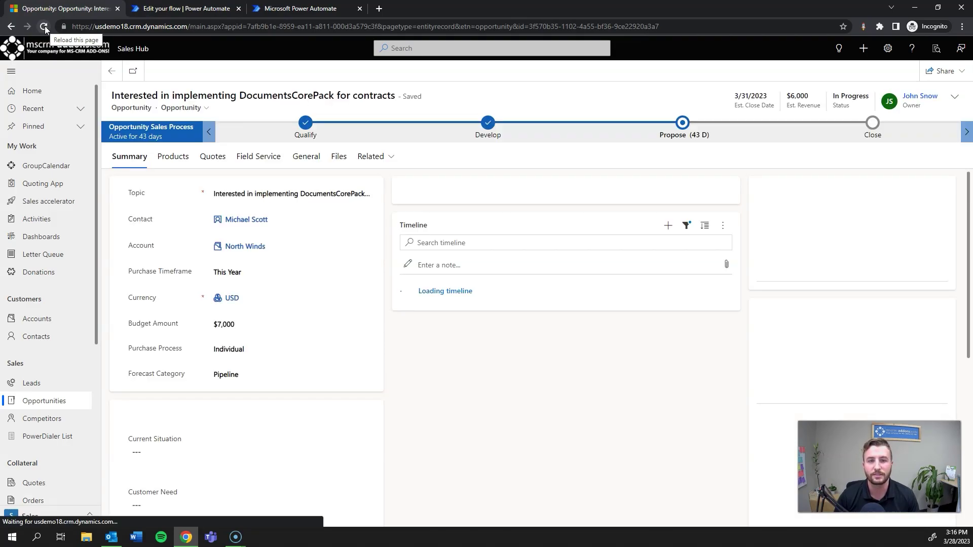
click(43, 26)
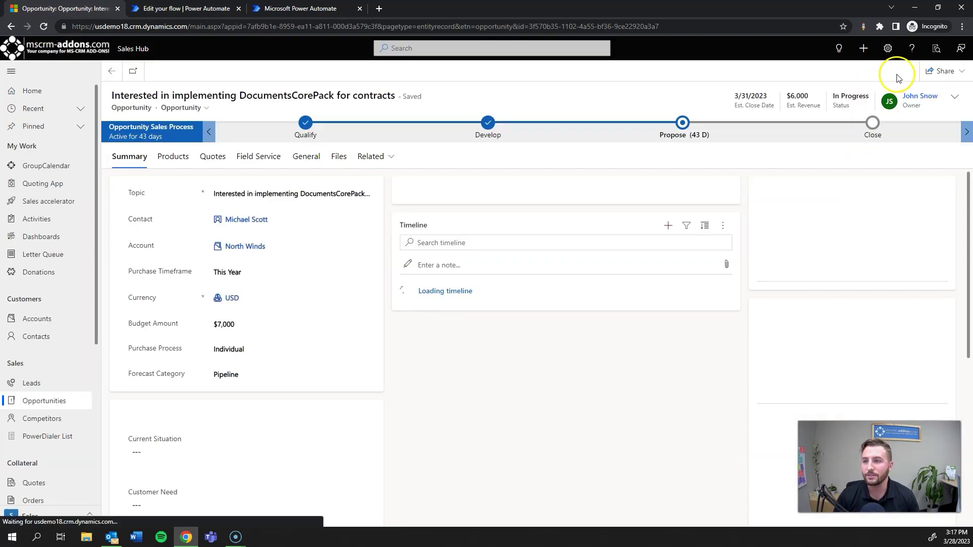
Step: Run the Send NDA for E-Signature flow from the record's Flow menu, confirming Continue and Run flow
click(872, 71)
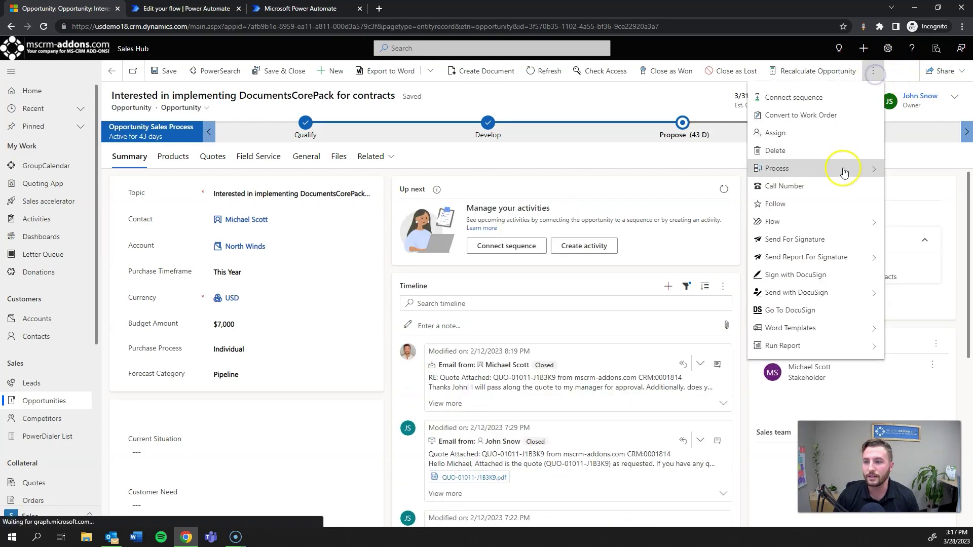
click(827, 221)
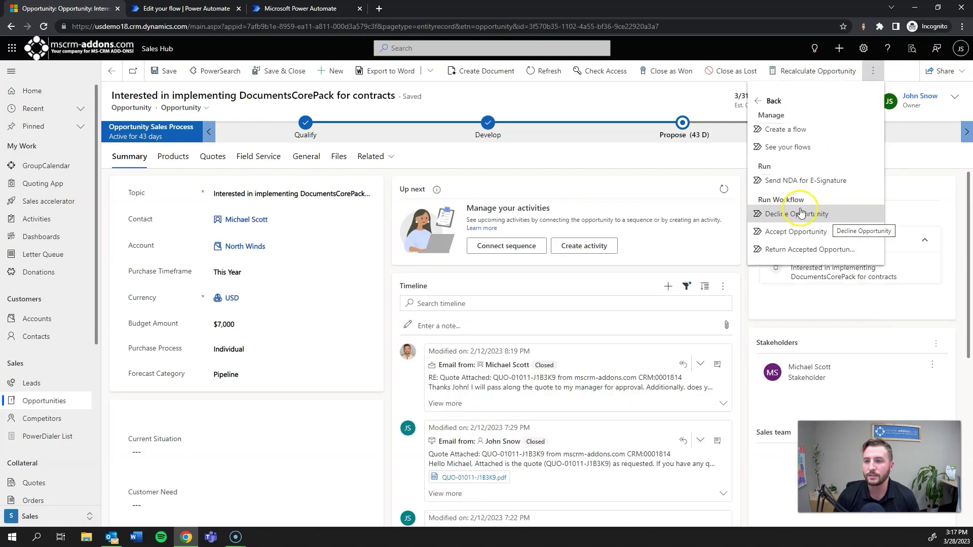
click(786, 186)
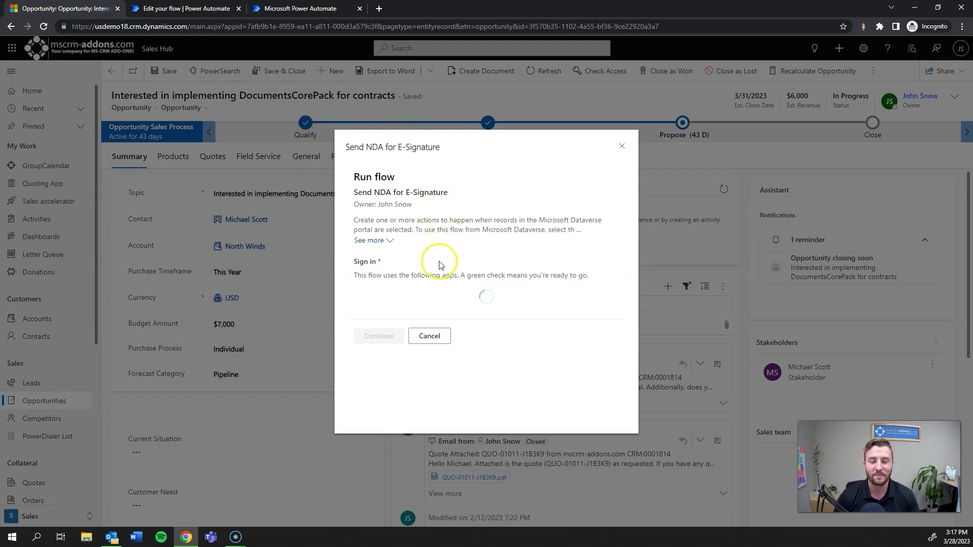
scroll(466, 340, down, 1)
click(395, 346)
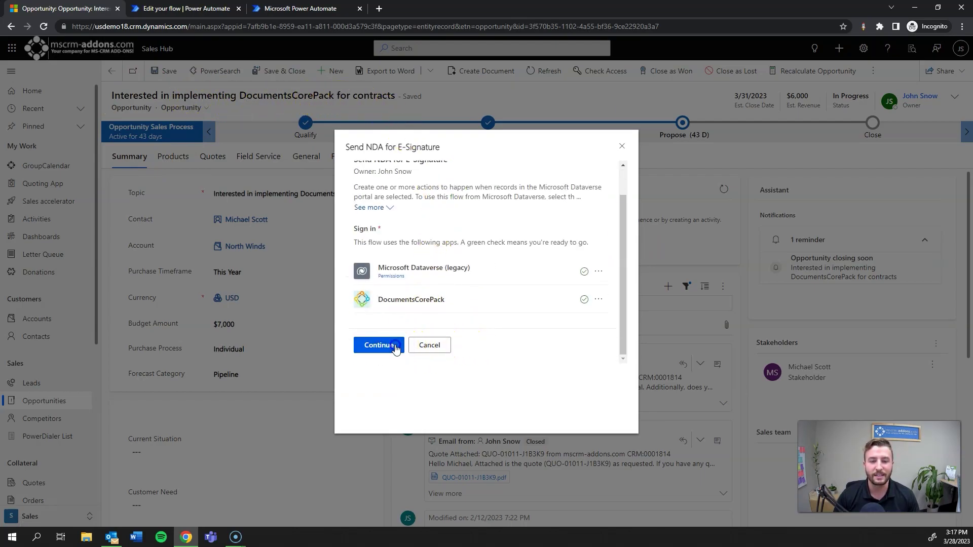
click(391, 336)
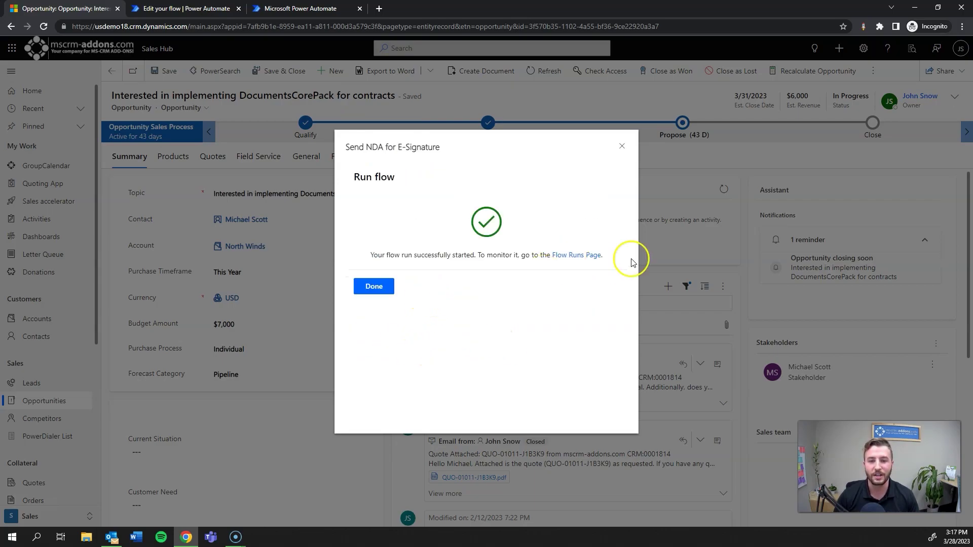
click(375, 286)
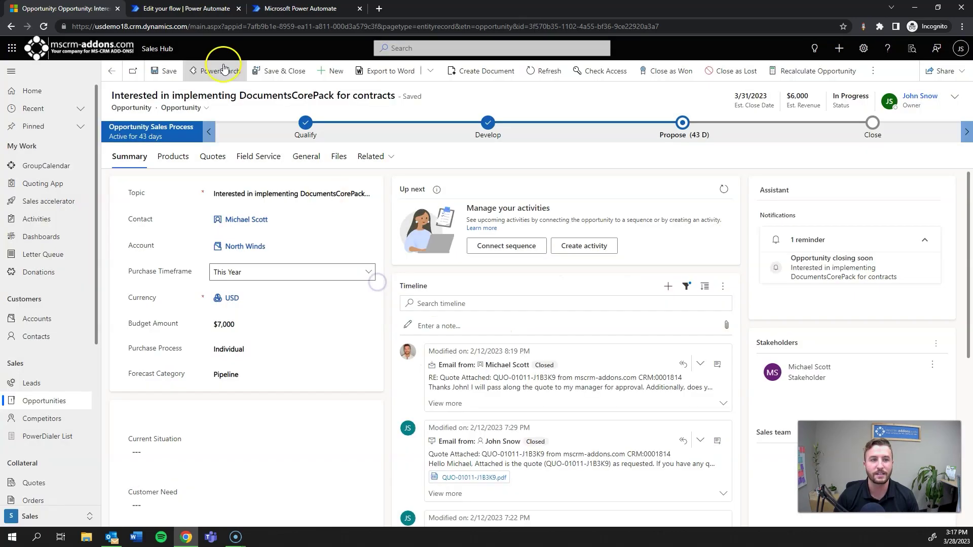
click(182, 8)
Step: Open the Mar 28 run from the 28-day run history and inspect the Sign DocumentJob step
click(122, 70)
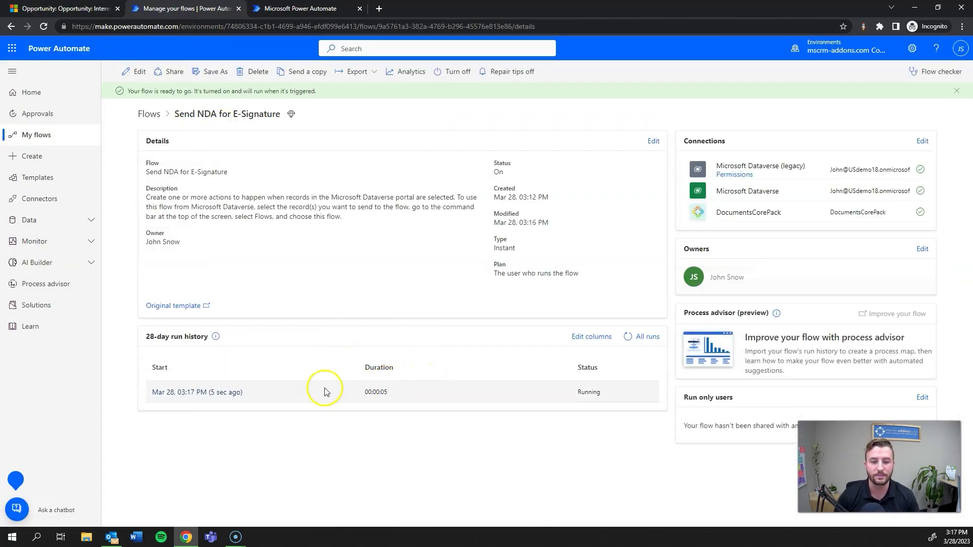
click(236, 392)
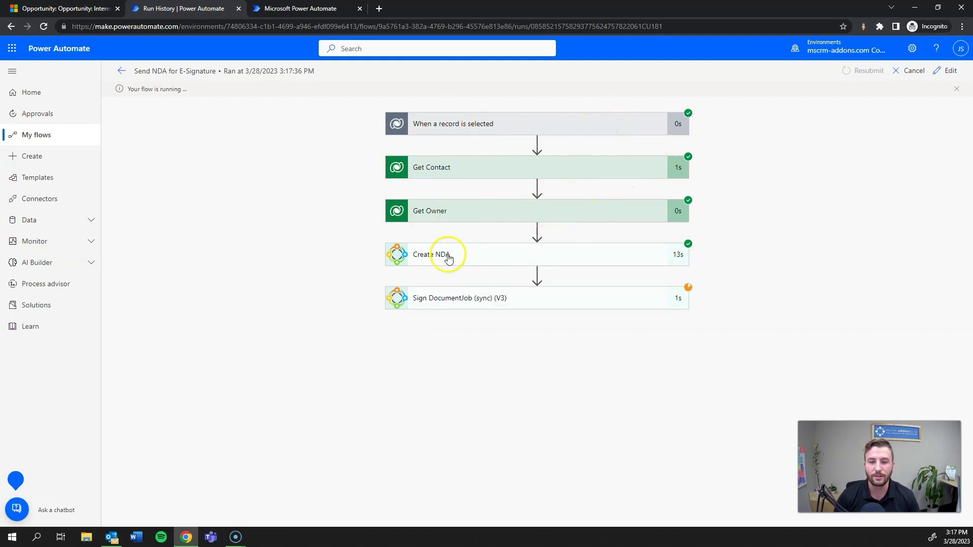
click(563, 306)
click(546, 305)
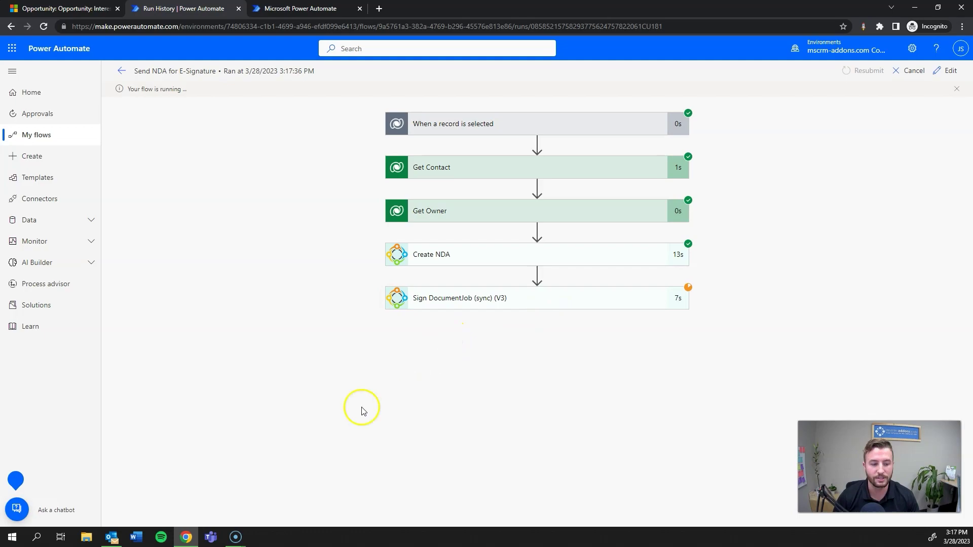
click(115, 537)
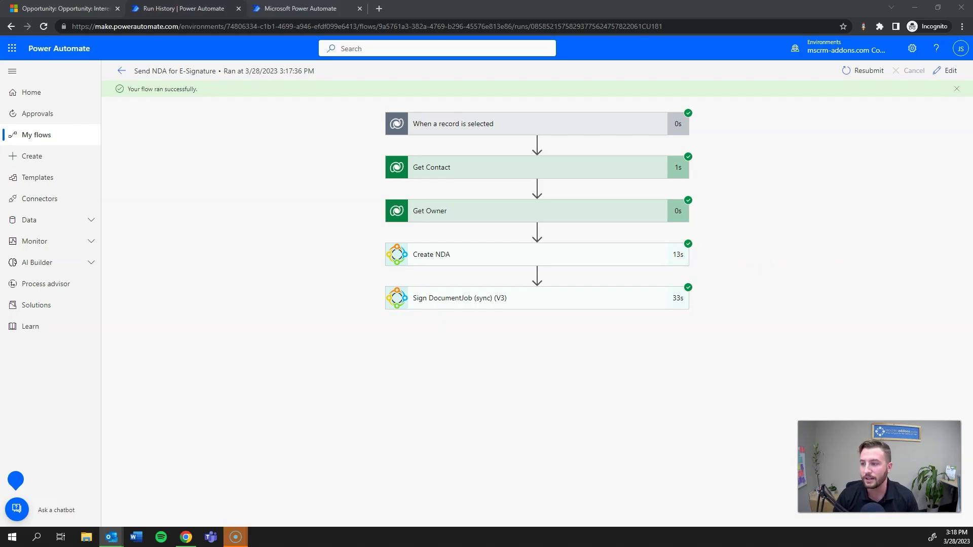
Step: Open the DocuSign NDA email and choose REVIEW DOCUMENT to view the agreement
key(alt+Tab)
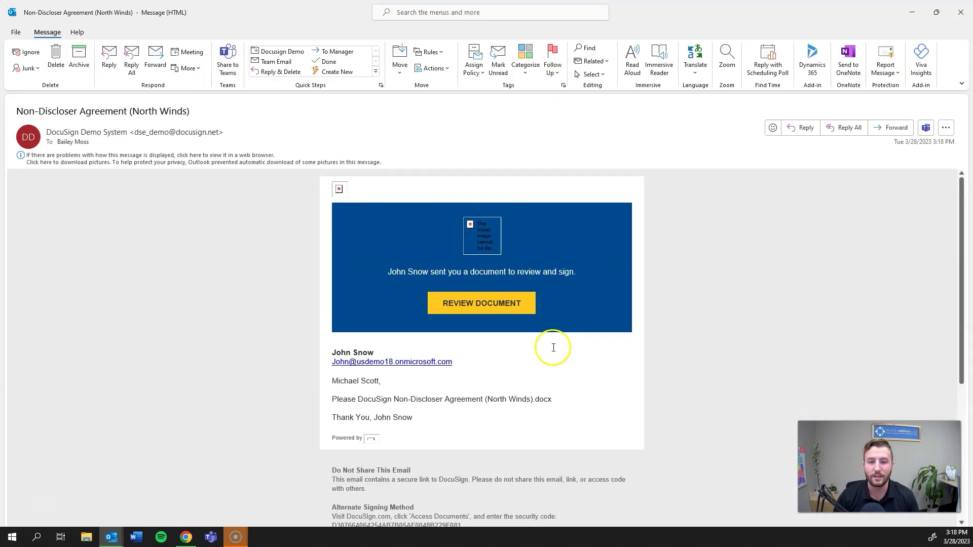
click(460, 304)
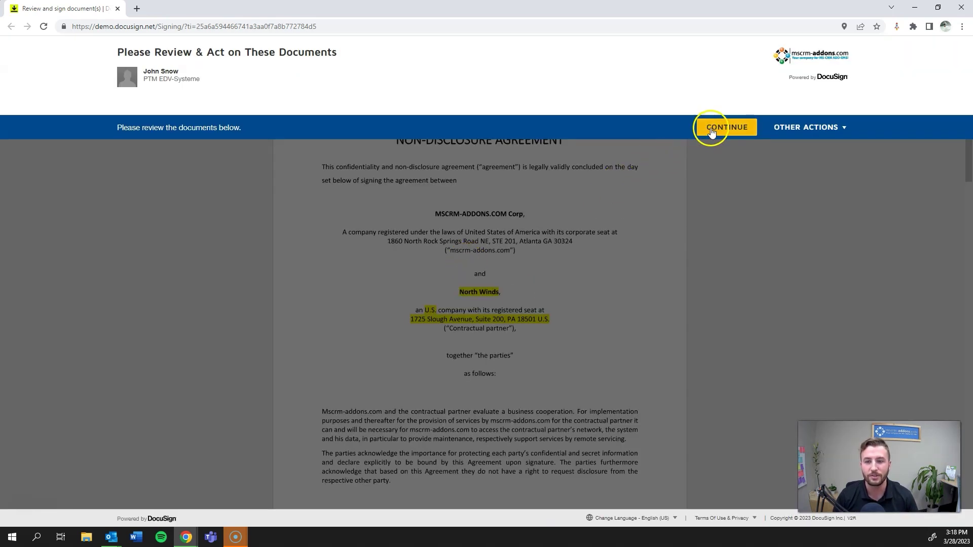
Step: Continue into signing, jump to the SIGN field, scroll the pages, then minimize the browser
click(712, 132)
click(242, 115)
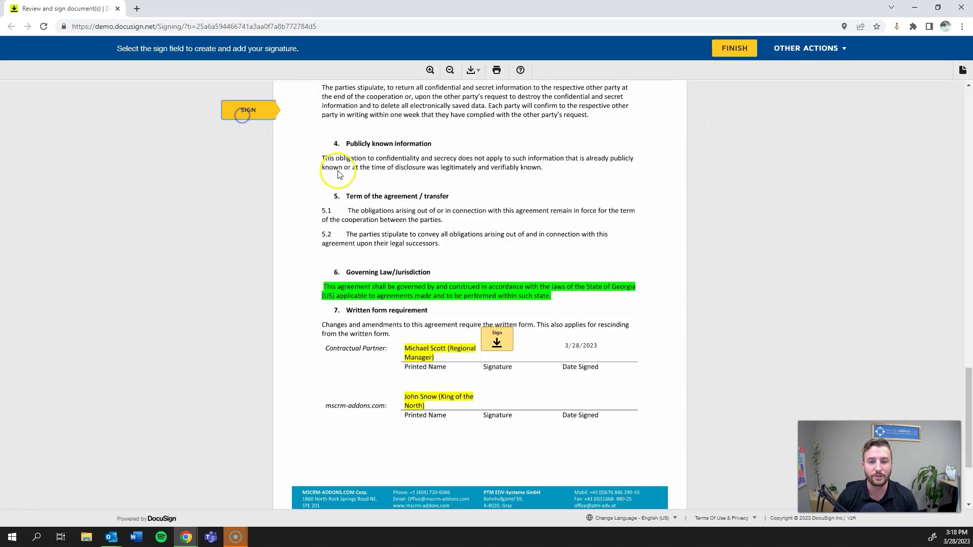
scroll(355, 183, up, 18)
scroll(506, 258, down, 3)
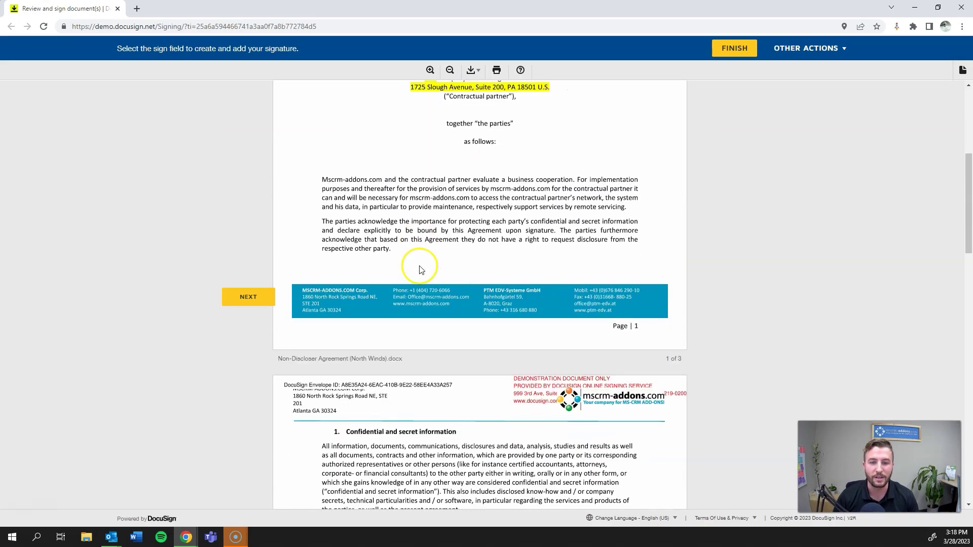
scroll(419, 270, down, 20)
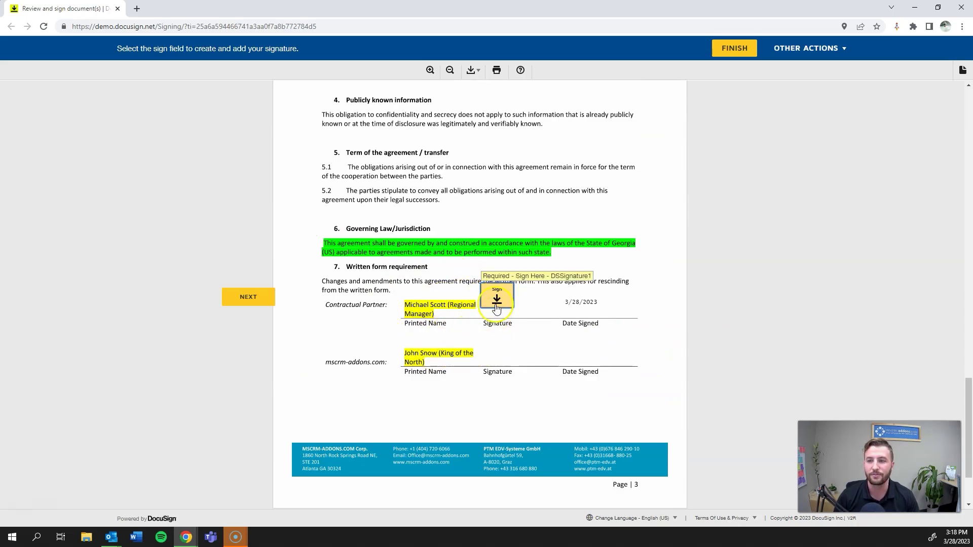
click(917, 9)
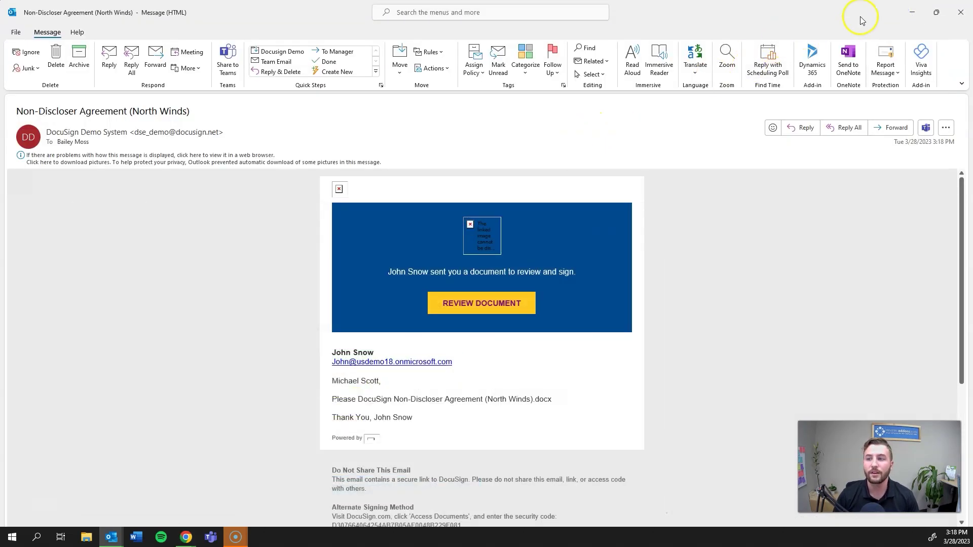
Step: Reopen Send NDA for E-Signature in edit mode and expand Sign DocumentJob (sync) (V3) to its signee fields
click(905, 11)
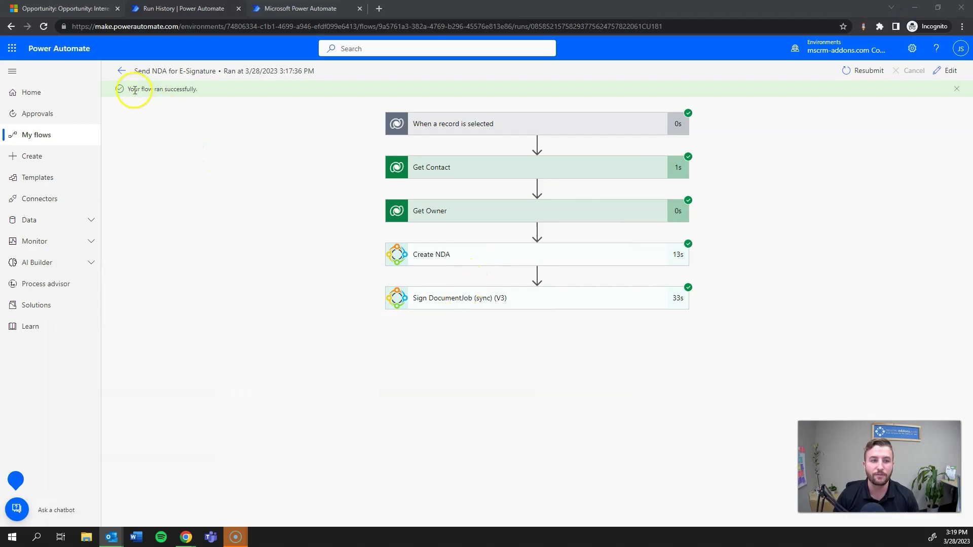
click(121, 71)
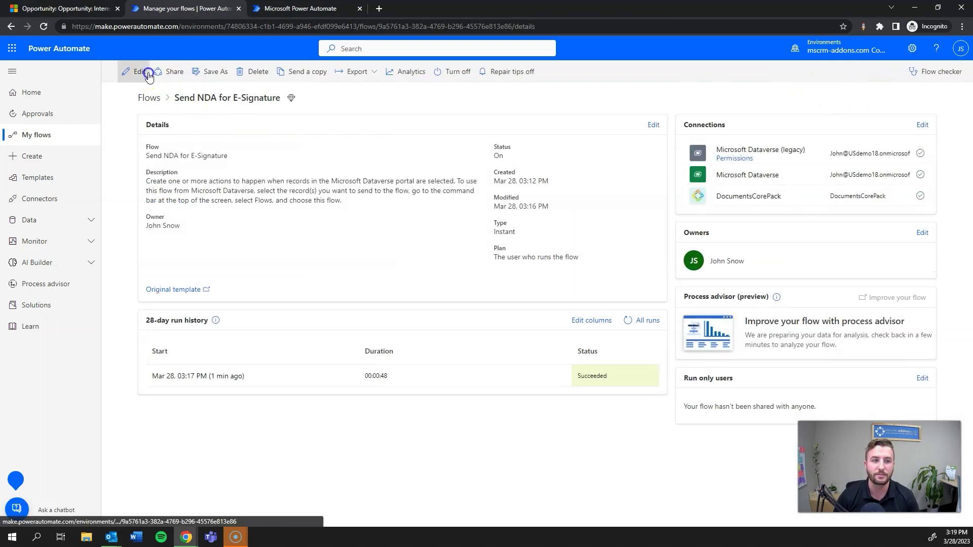
click(140, 71)
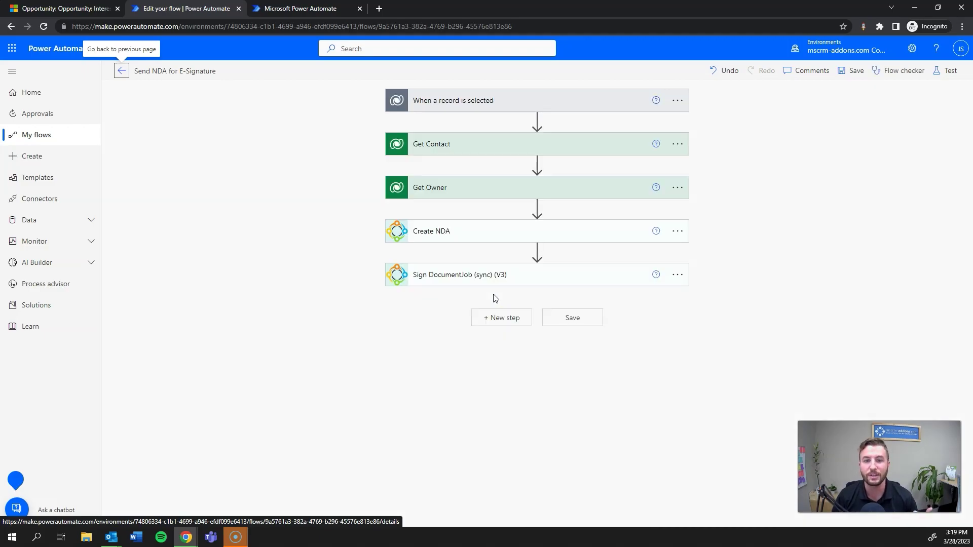
click(491, 281)
scroll(508, 341, down, 3)
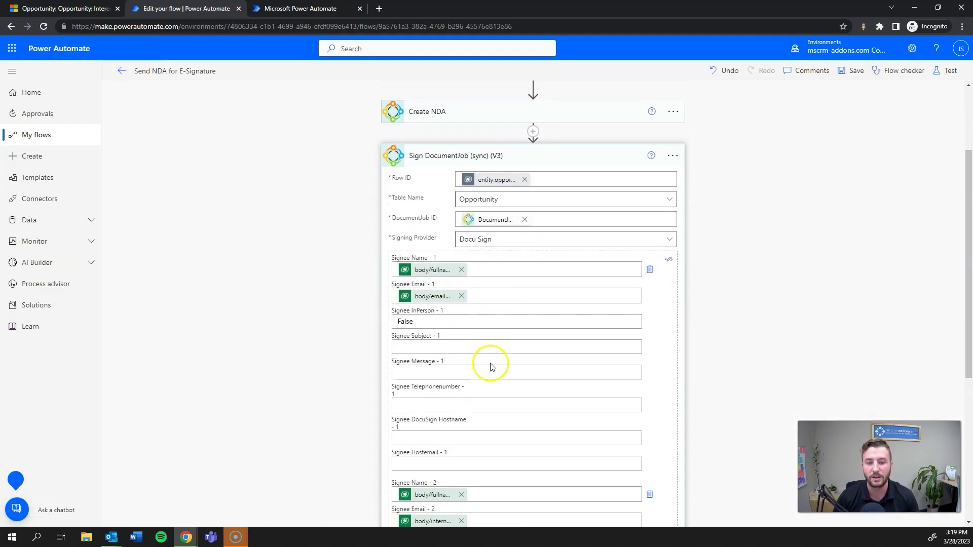